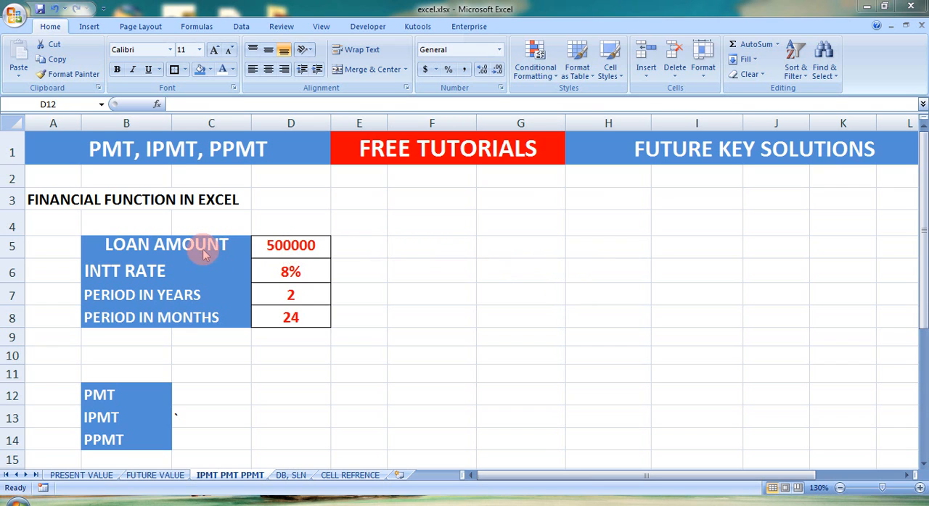
pyautogui.click(303, 251)
pyautogui.click(300, 271)
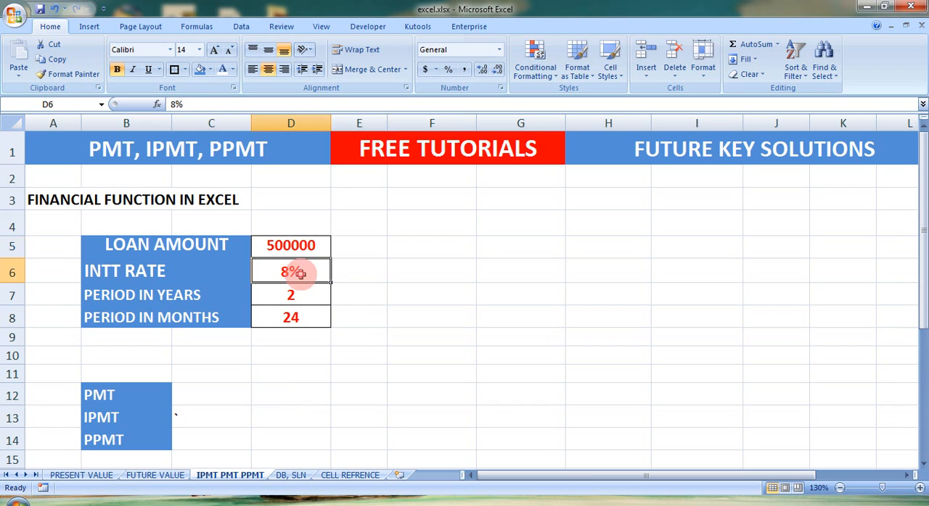
pyautogui.click(308, 315)
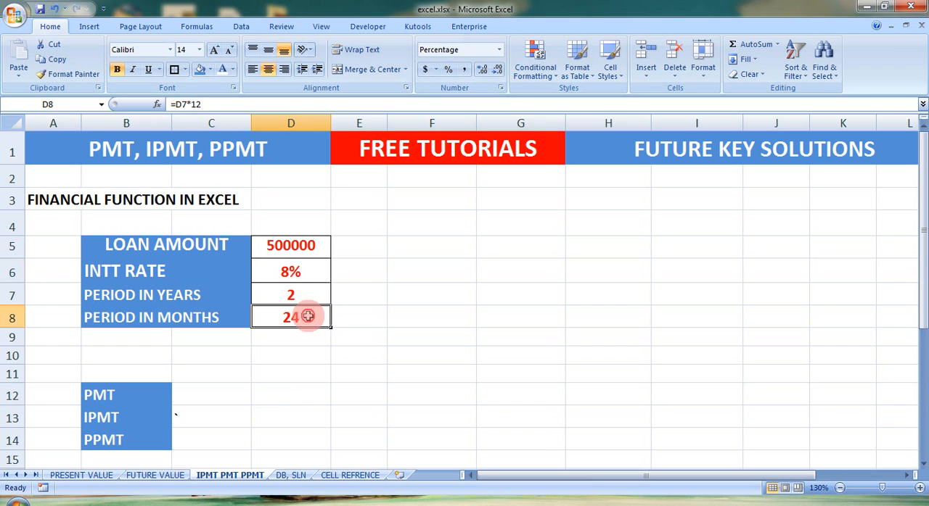
# Calculate the monthly loan payment in C12 with =PMT(D6/12,D8,D5), using the rate, period in months and loan amount cells
pyautogui.click(221, 389)
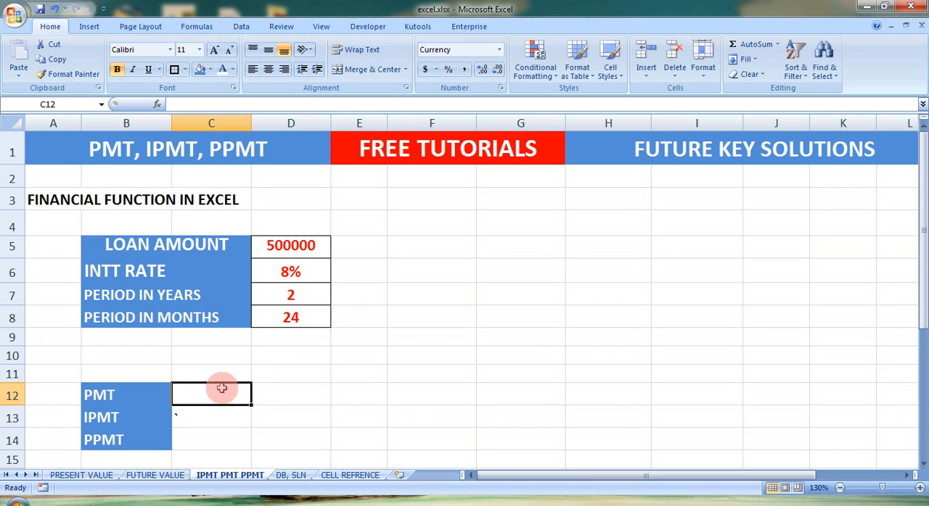
pyautogui.write('=')
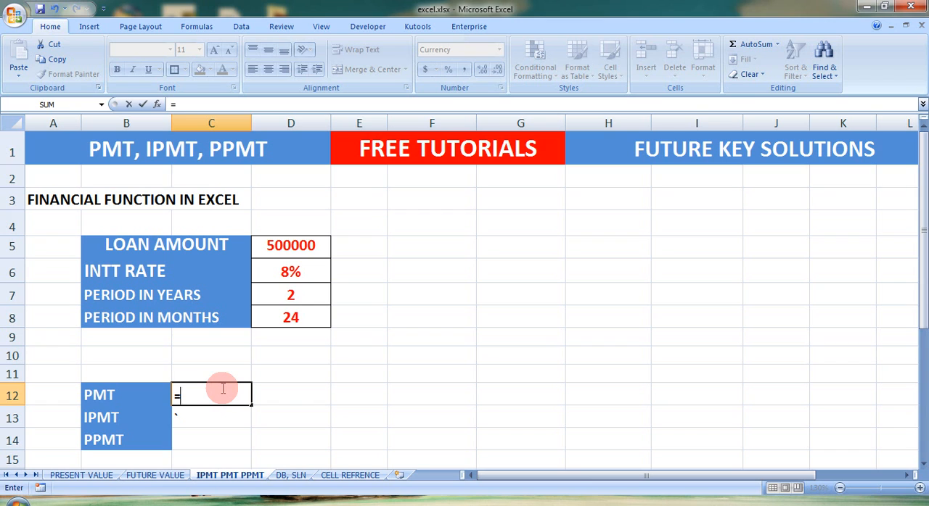
pyautogui.write('PMT')
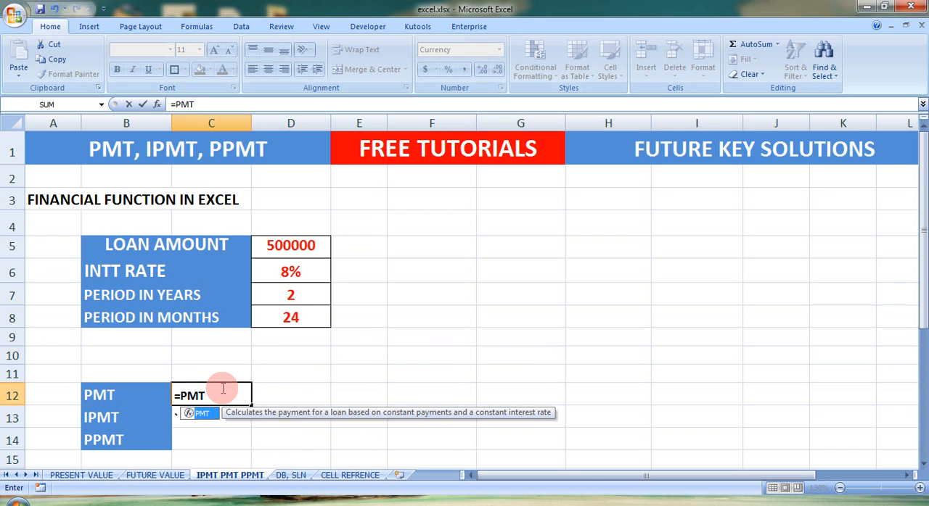
pyautogui.write('(')
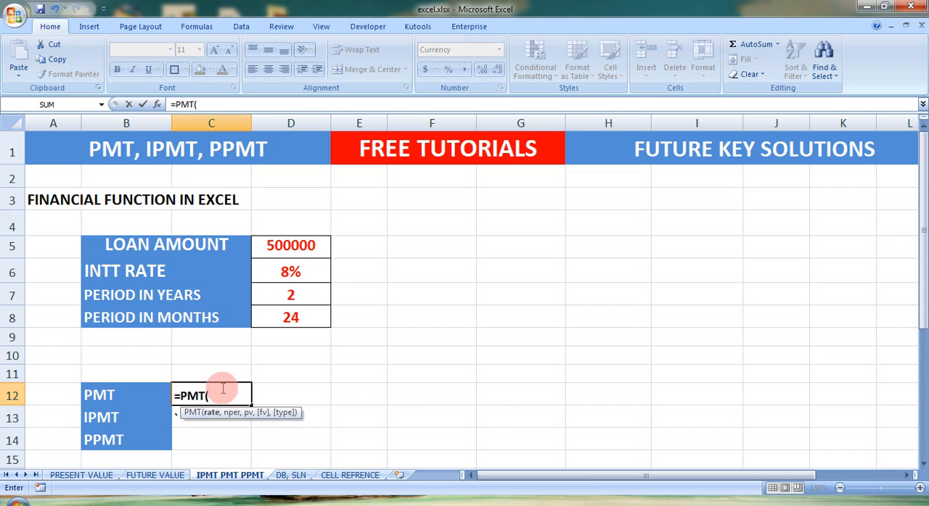
pyautogui.click(294, 271)
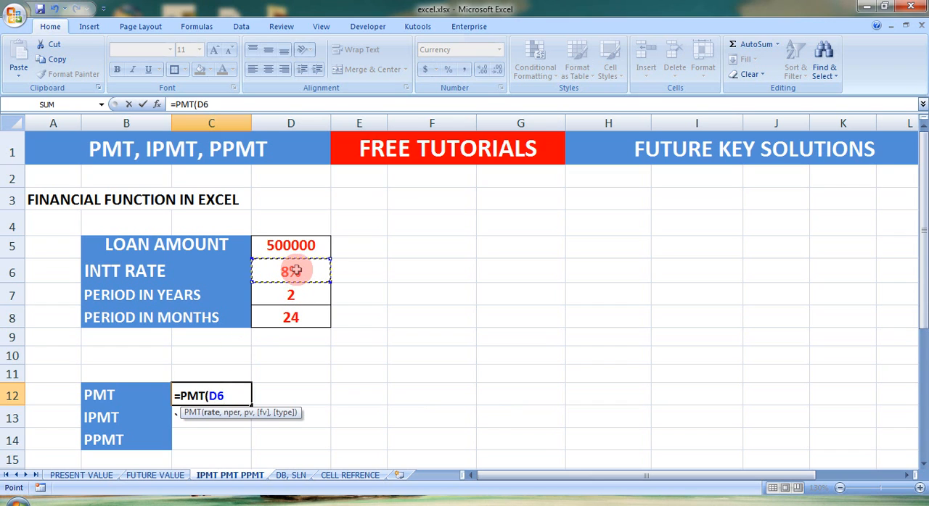
pyautogui.write('/12')
pyautogui.write(',')
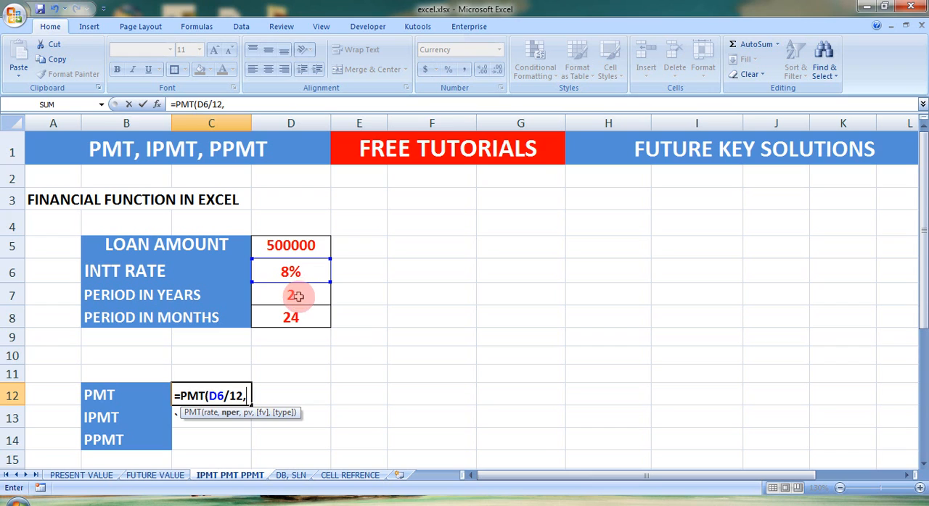
pyautogui.click(294, 318)
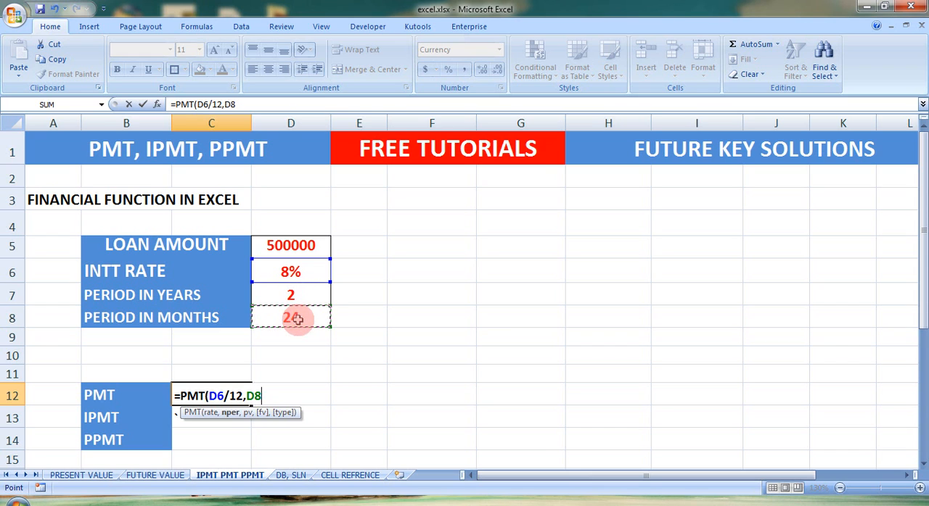
pyautogui.write(',')
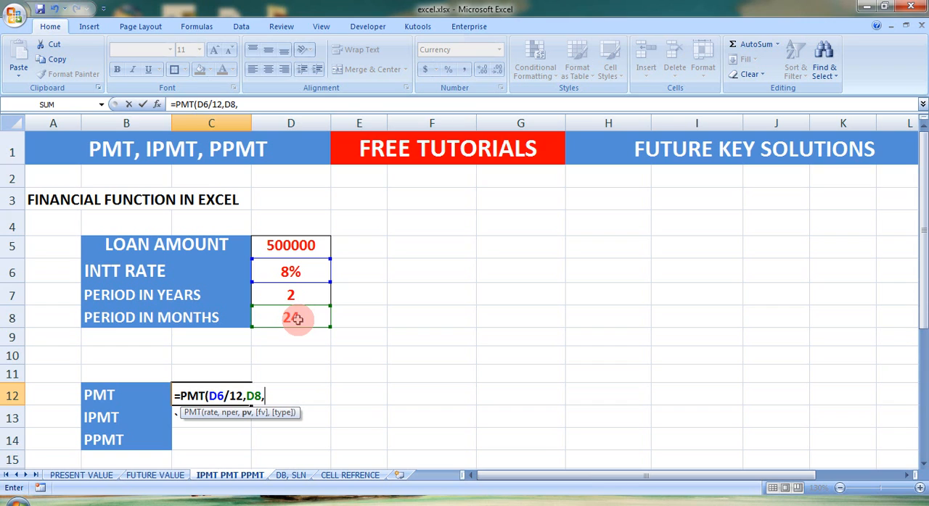
pyautogui.click(299, 244)
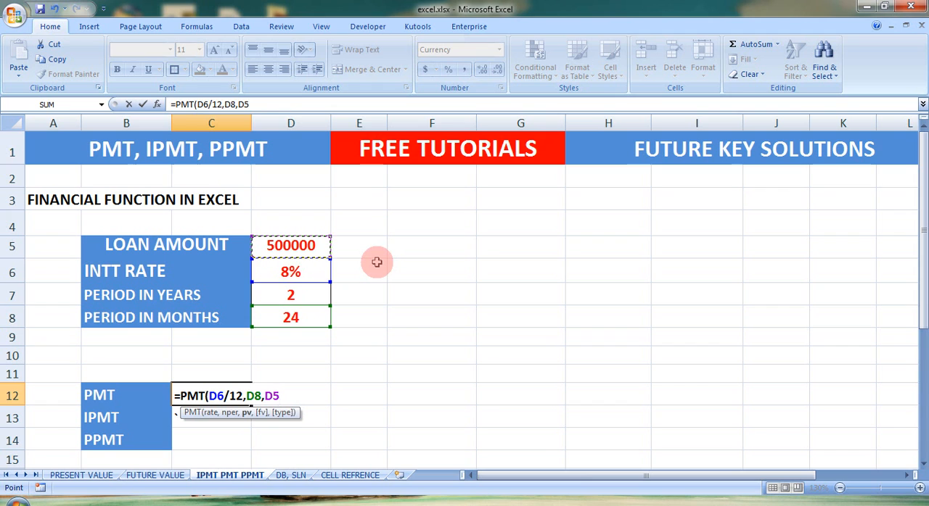
pyautogui.write(')')
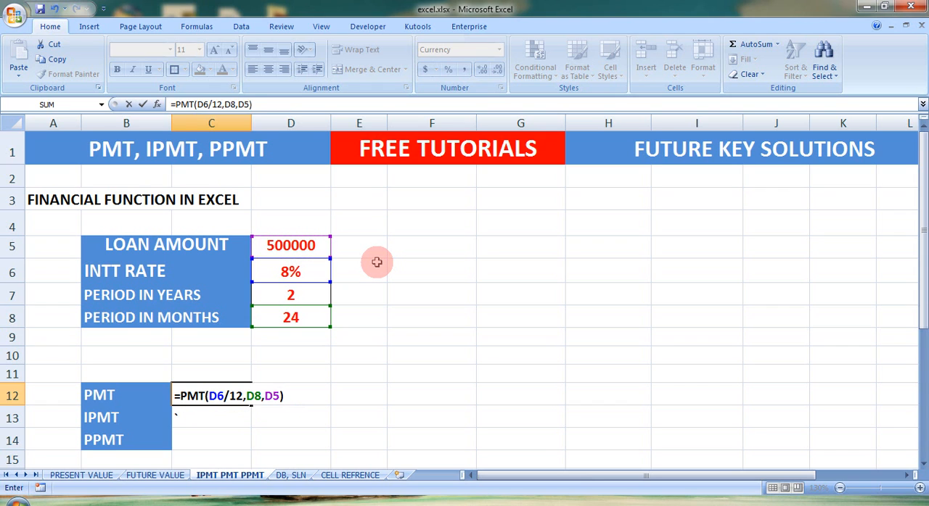
pyautogui.press('Return')
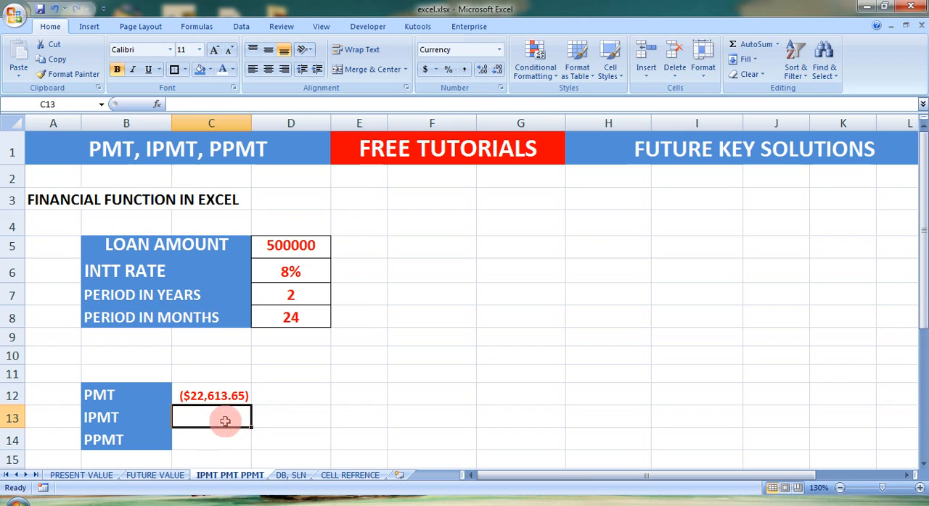
# Calculate the interest portion of the first monthly payment in C13 with =IPMT(D6/12,1,D8,D5)
pyautogui.write('=')
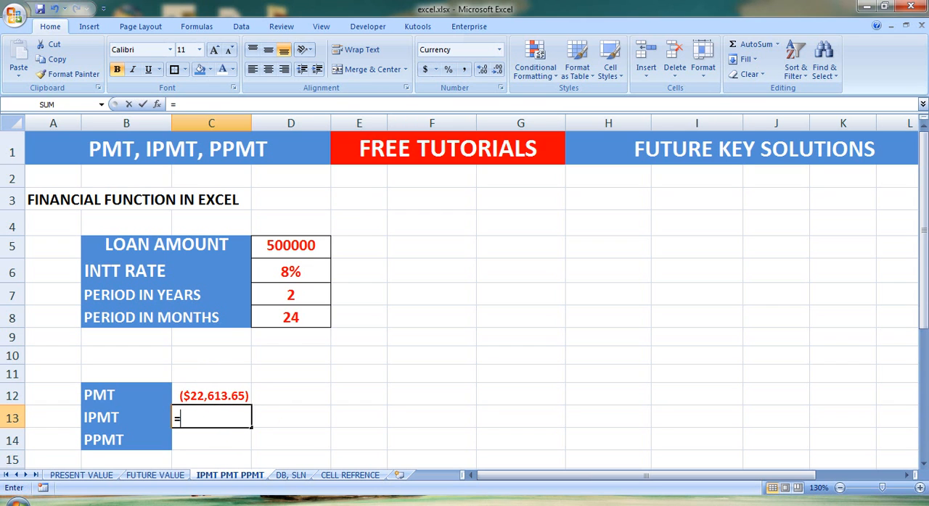
pyautogui.write('IPMT')
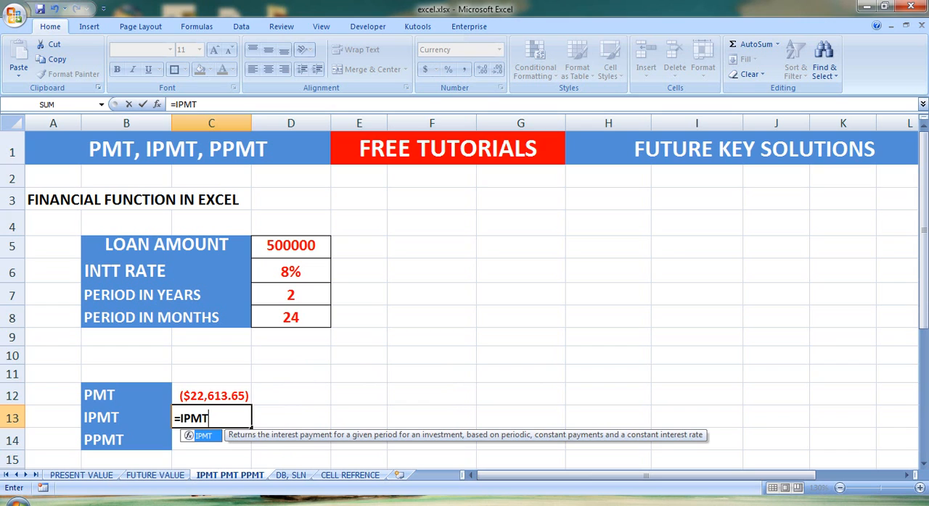
pyautogui.write('(')
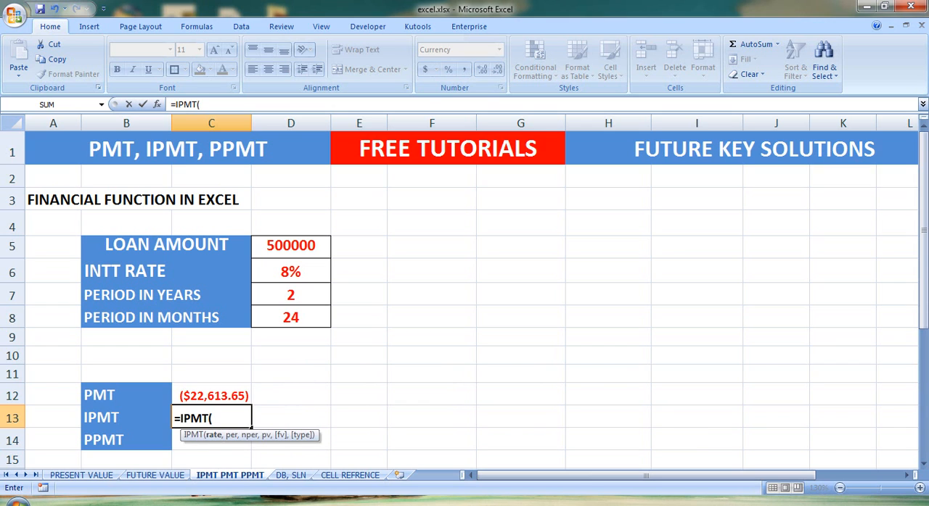
pyautogui.click(298, 270)
pyautogui.write('/12')
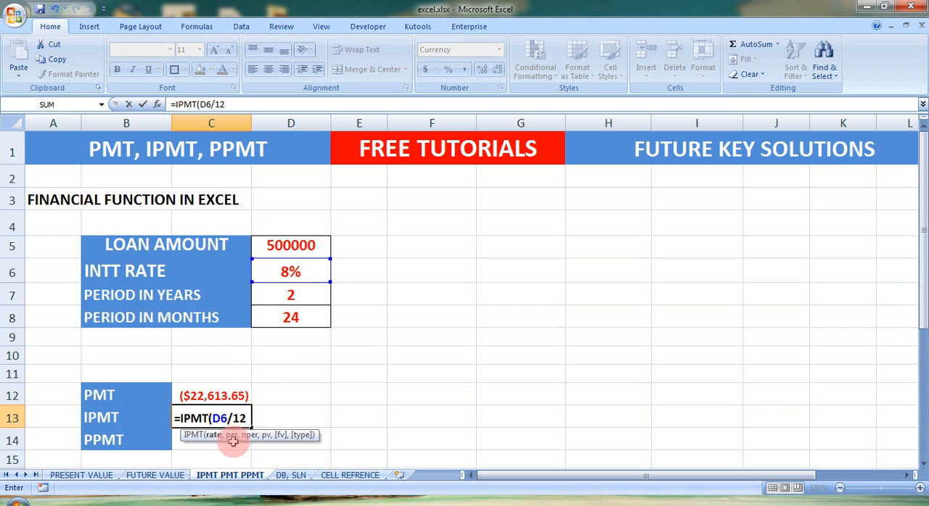
pyautogui.write(',1')
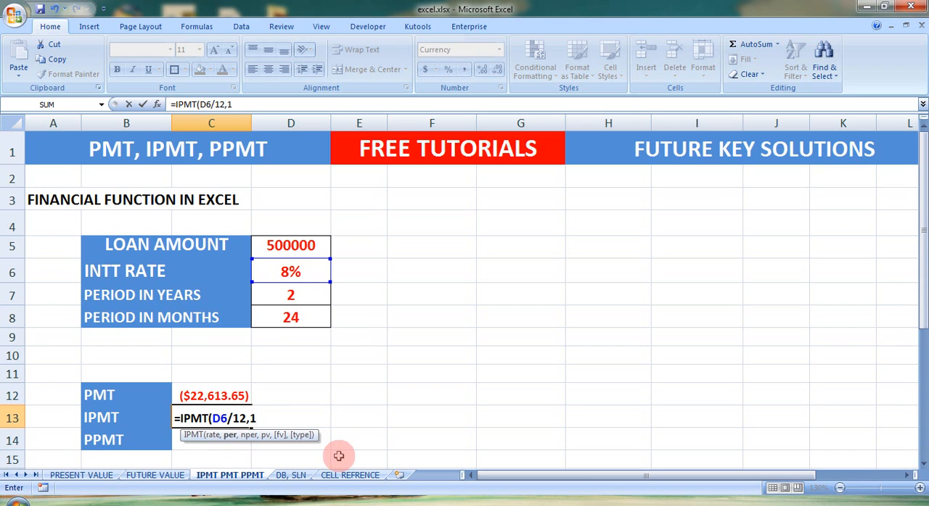
pyautogui.write(',')
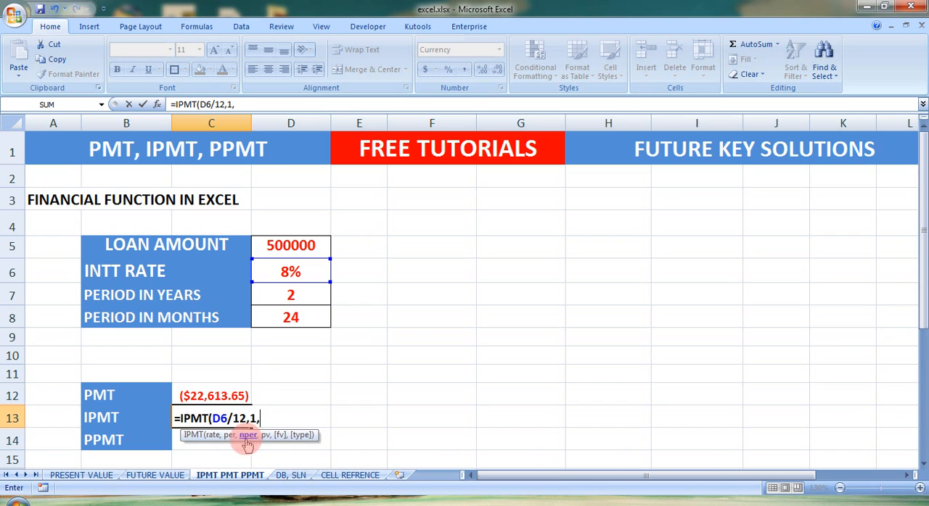
pyautogui.click(302, 314)
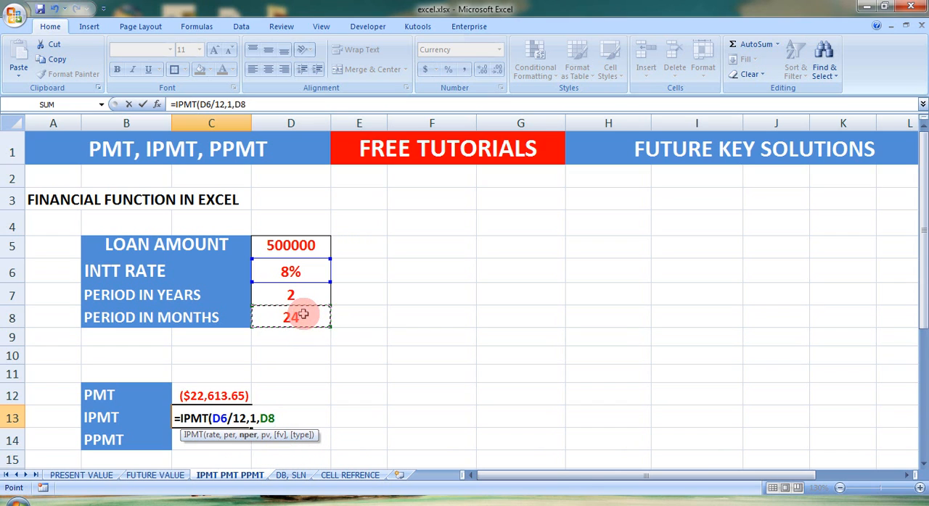
pyautogui.write(',')
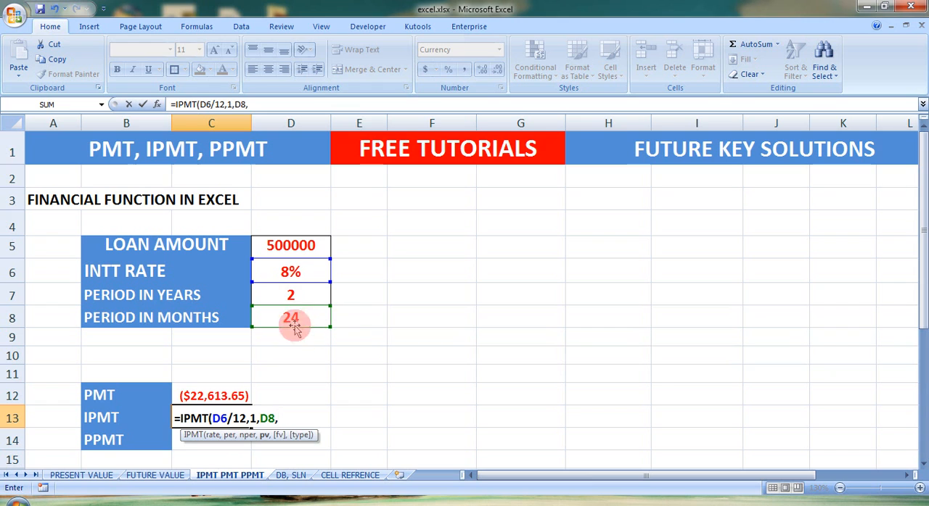
pyautogui.click(292, 247)
pyautogui.write(')')
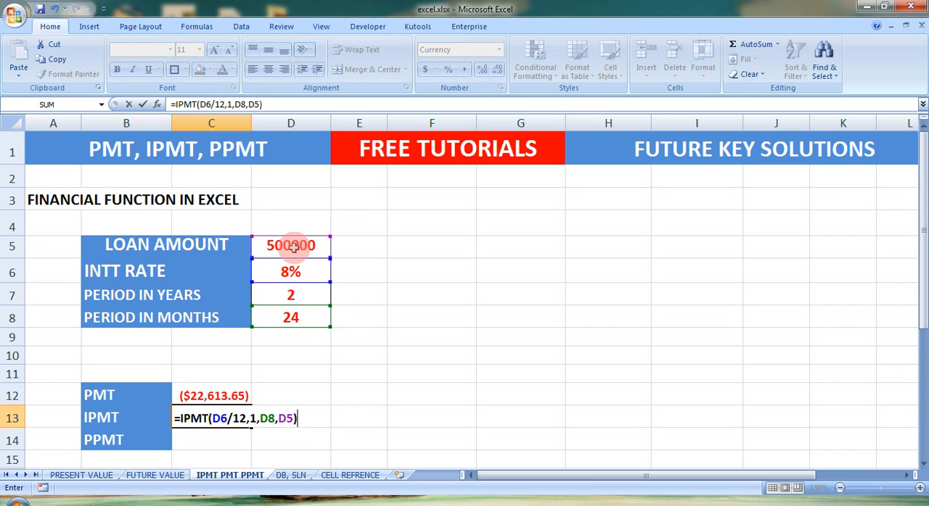
pyautogui.press('Return')
pyautogui.press('Up')
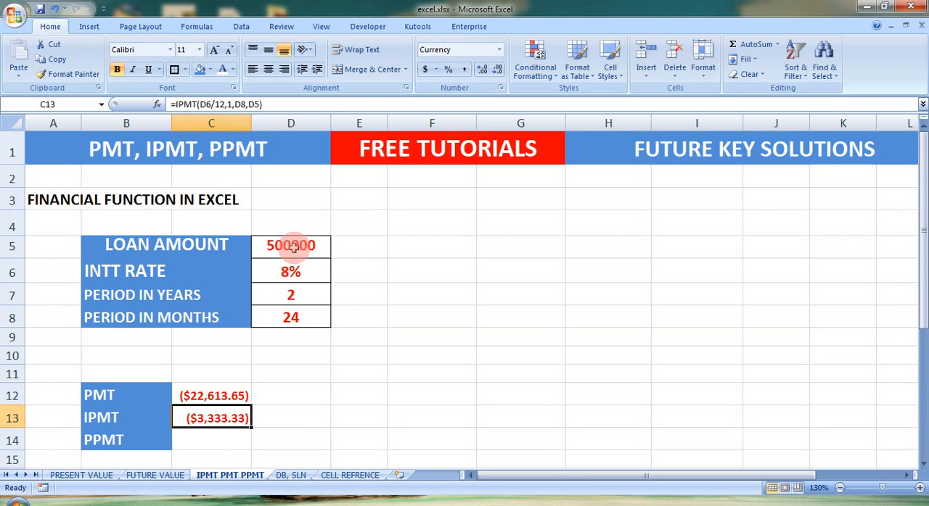
# Calculate the principal portion of the first monthly payment in C14 with =PPMT(D6/12,1,D8,D5)
pyautogui.press('Down')
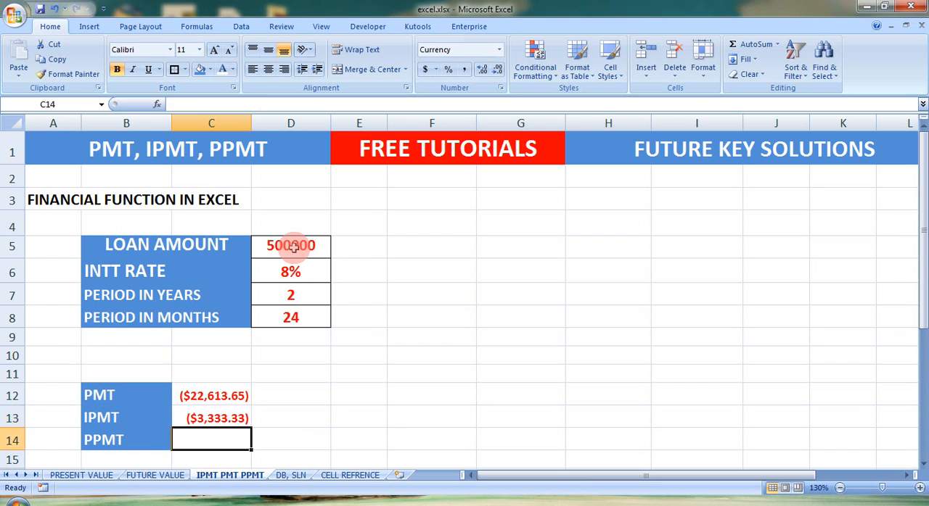
pyautogui.write('=PP')
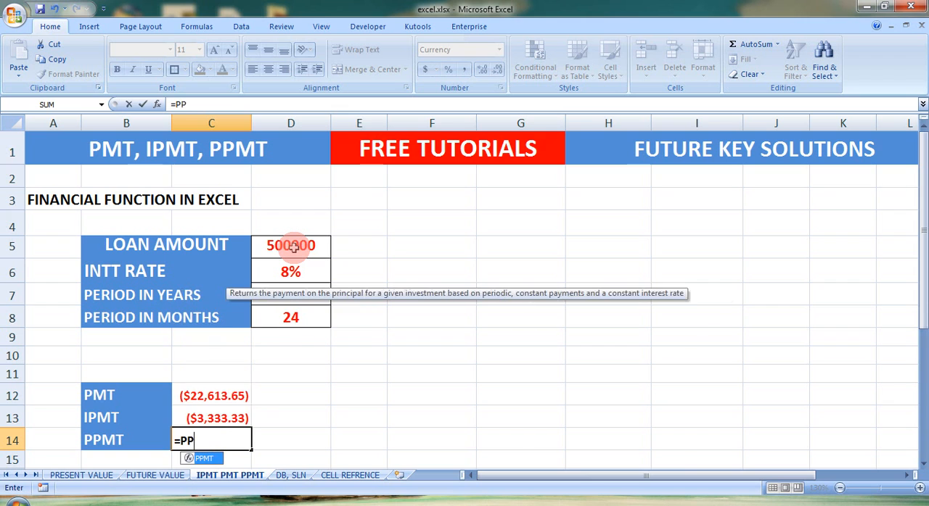
pyautogui.write('MT(')
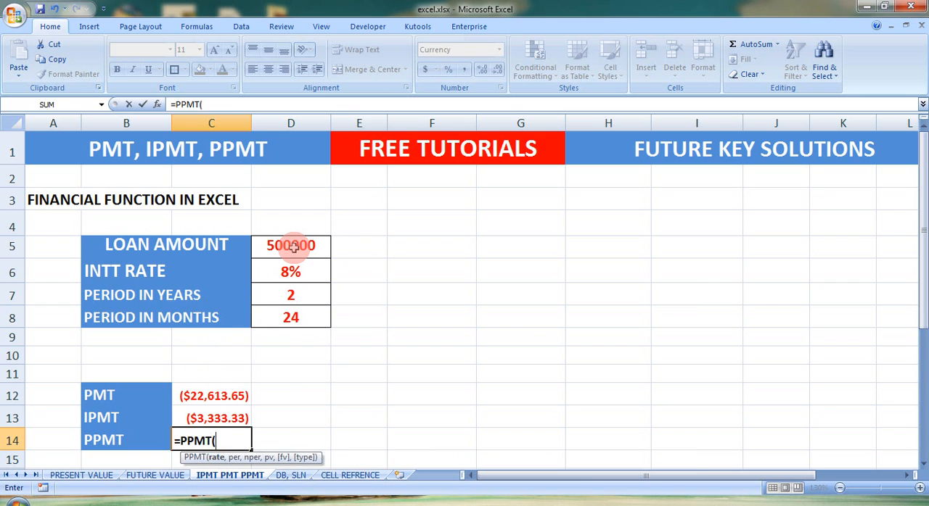
pyautogui.click(291, 270)
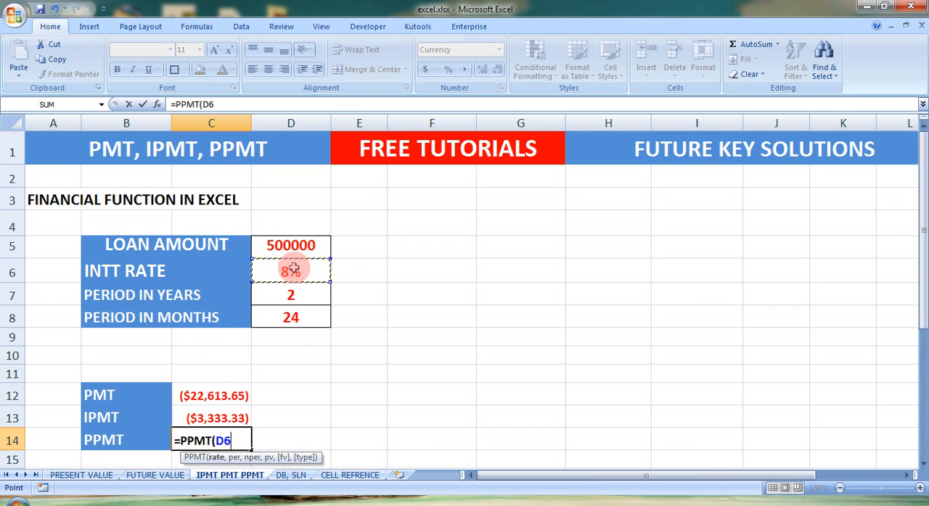
pyautogui.write('/12')
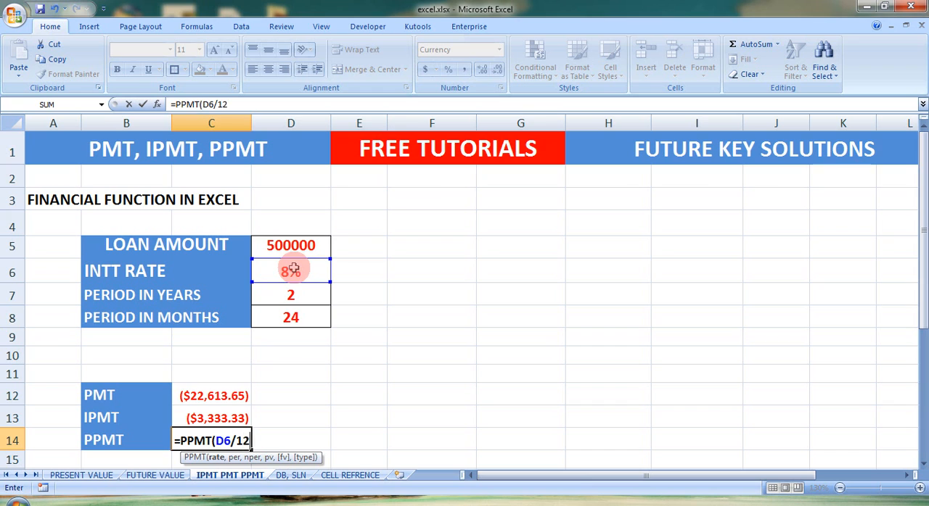
pyautogui.write(',')
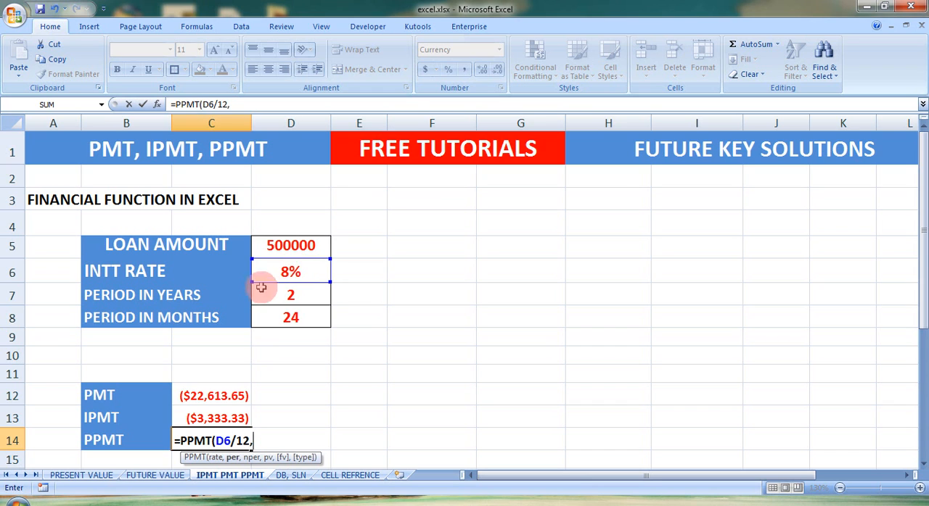
pyautogui.write('1,')
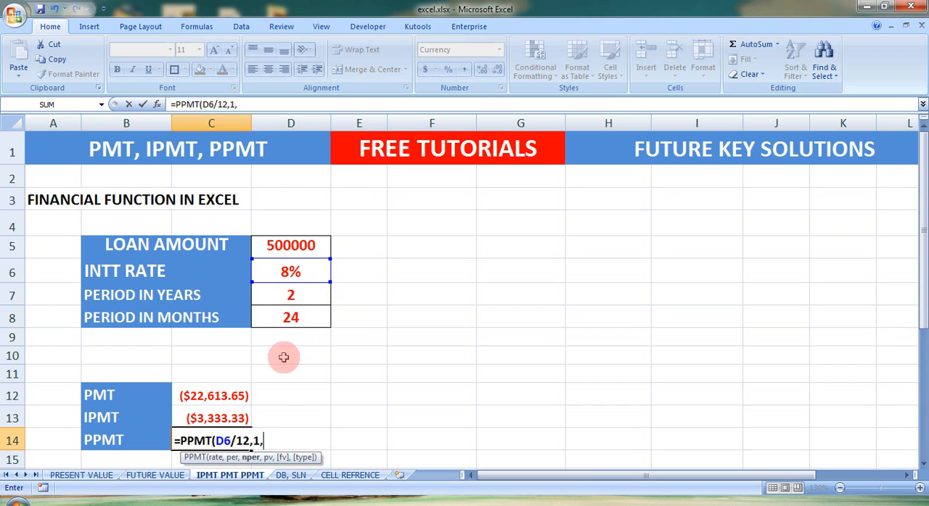
pyautogui.click(290, 318)
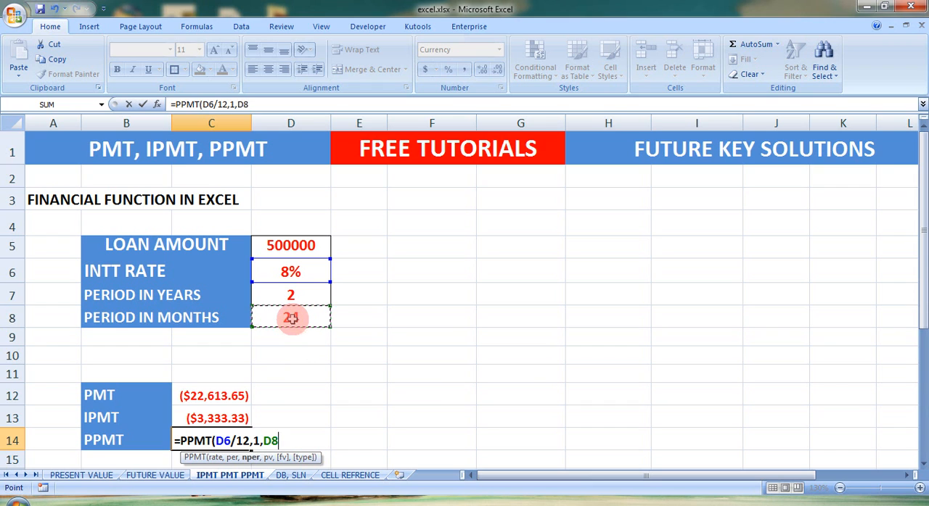
pyautogui.click(296, 246)
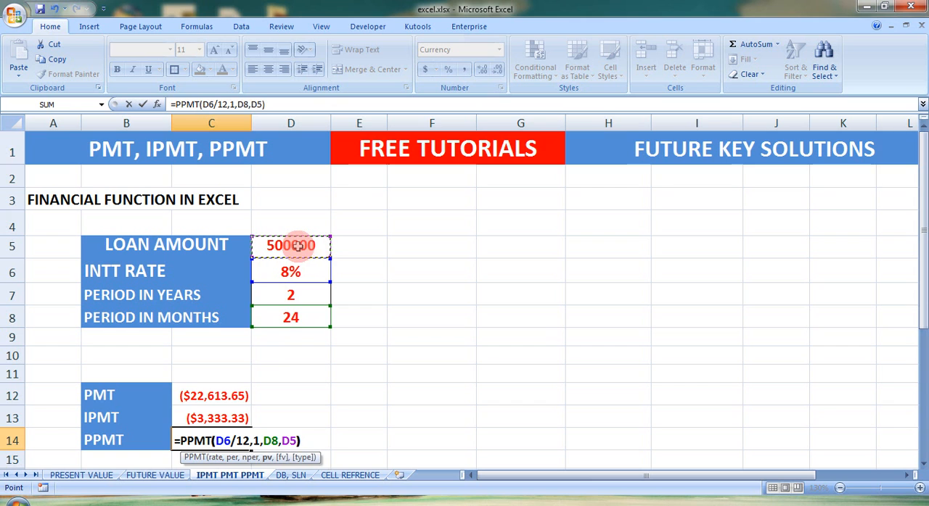
pyautogui.write(')')
pyautogui.press('Return')
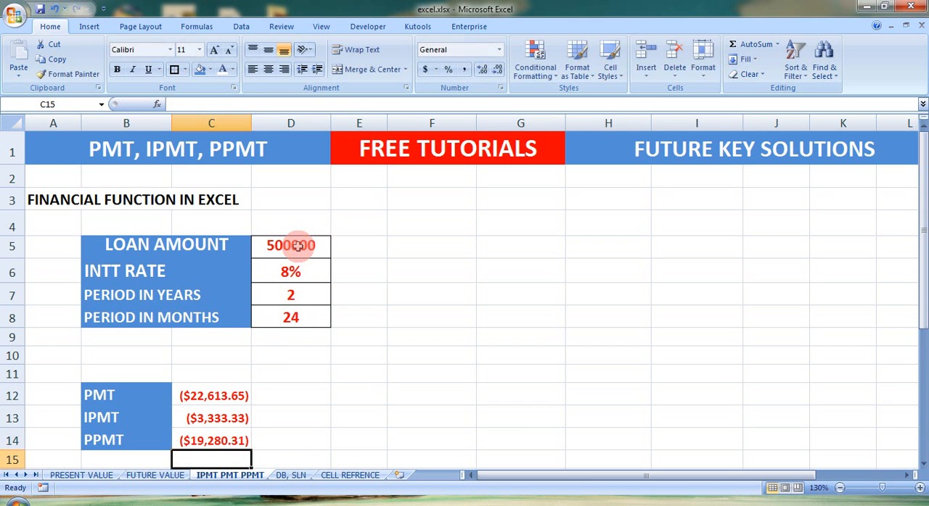
# Add the interest and principal portions in D13 with =C13+C14 to check them against the monthly payment
pyautogui.click(309, 422)
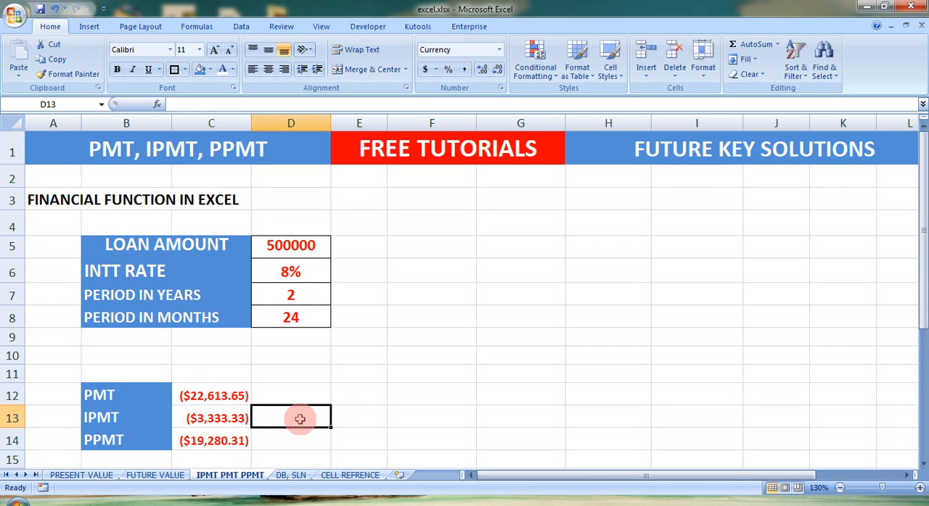
pyautogui.write('+')
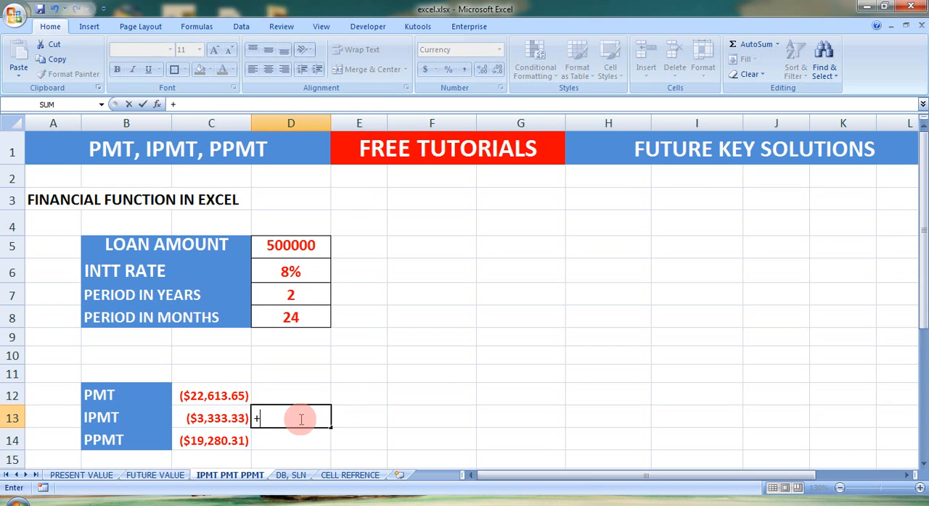
pyautogui.write('=')
pyautogui.click(229, 418)
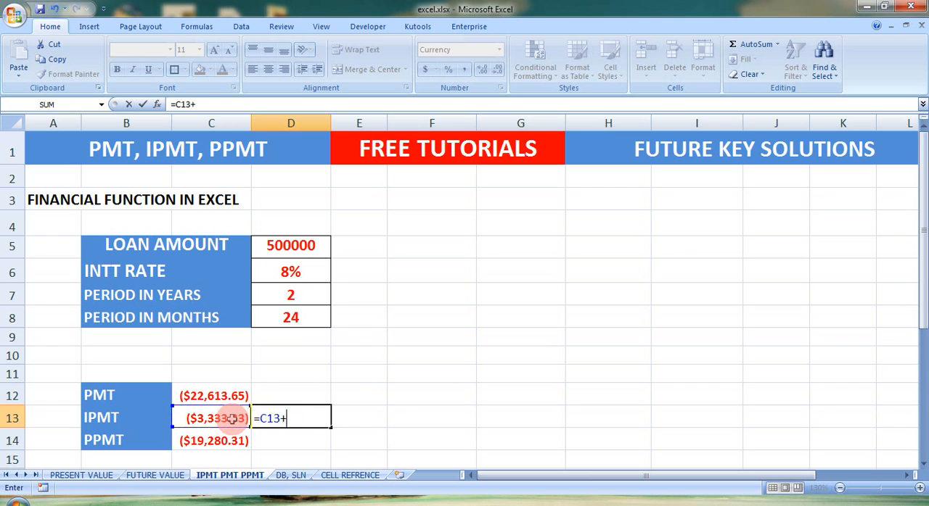
pyautogui.click(207, 441)
pyautogui.press('Return')
pyautogui.press('Up')
pyautogui.click(302, 408)
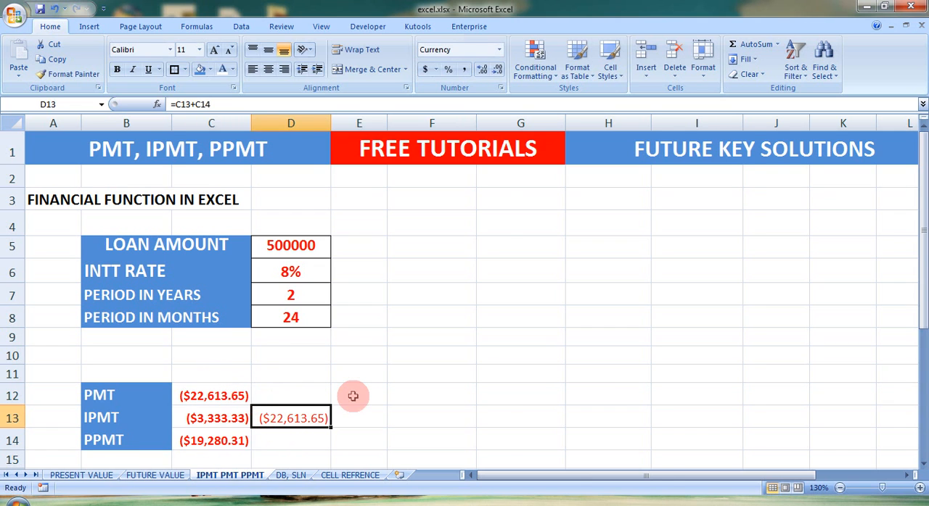
# Enter the repayment schedule headings MONTHS, PRINCIPAL, INTT and INSTALLMENT in F3 through I3
pyautogui.hscroll(1, 658, 356)
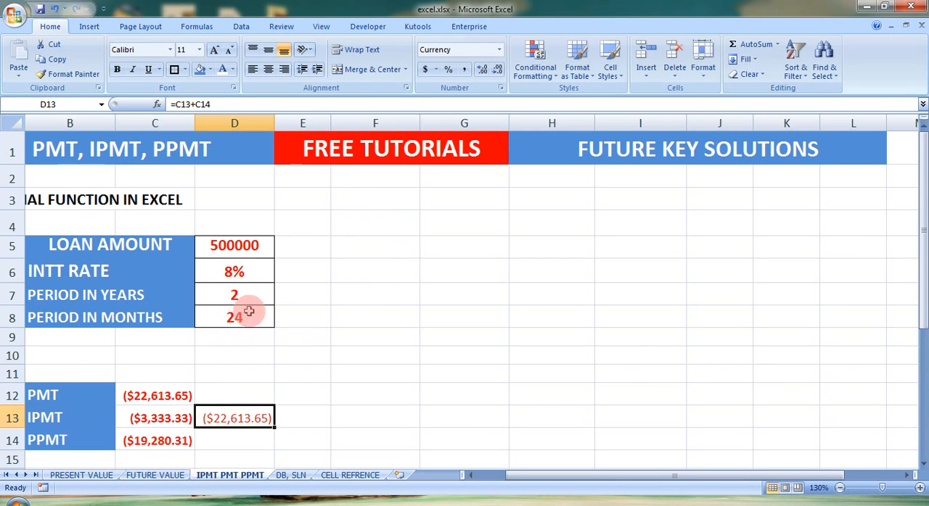
pyautogui.click(362, 202)
pyautogui.write('MONTHS')
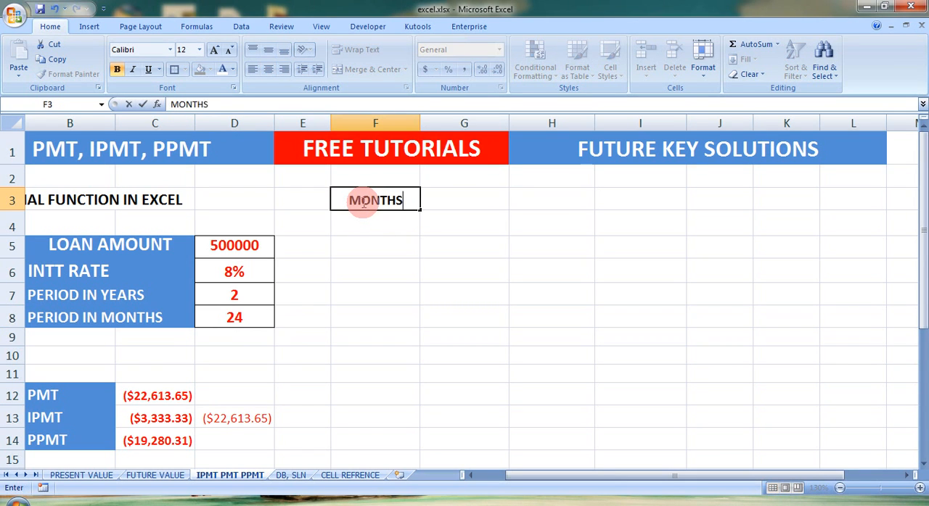
pyautogui.press('Tab')
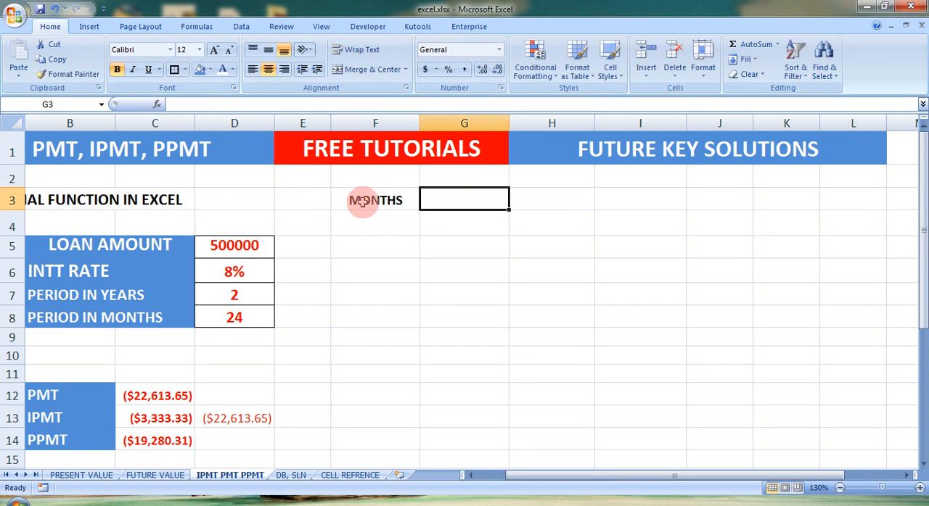
pyautogui.write('PPM')
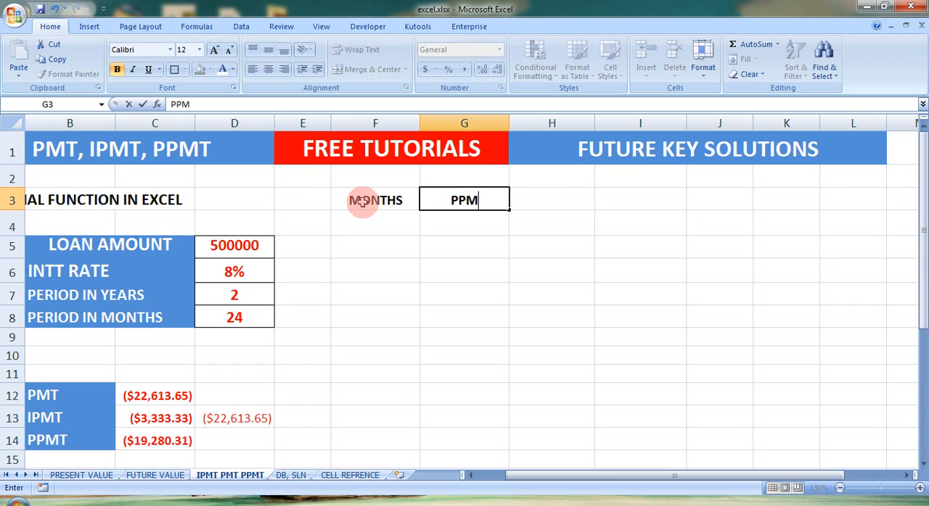
pyautogui.press('Tab')
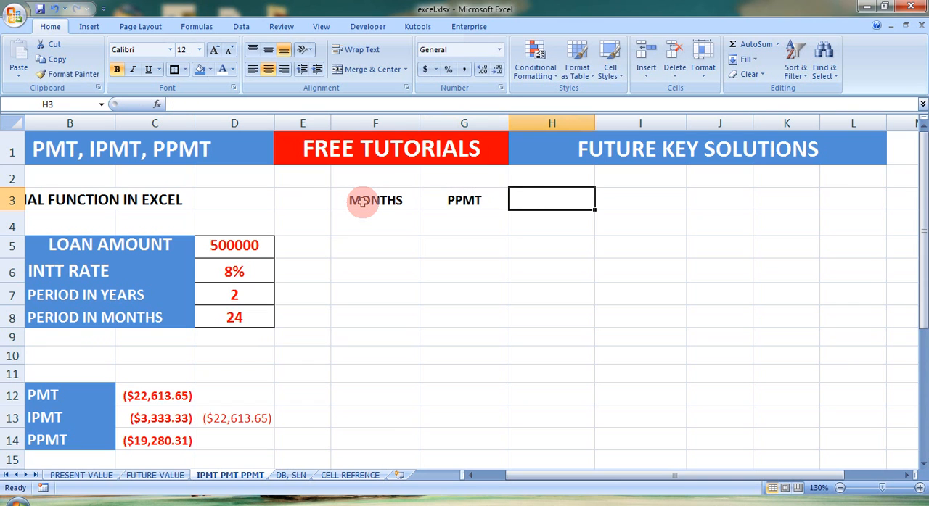
pyautogui.press('Left')
pyautogui.write('PRINCIPAL')
pyautogui.press('Tab')
pyautogui.write('INTT')
pyautogui.press('Tab')
pyautogui.write('INSTALLMENT')
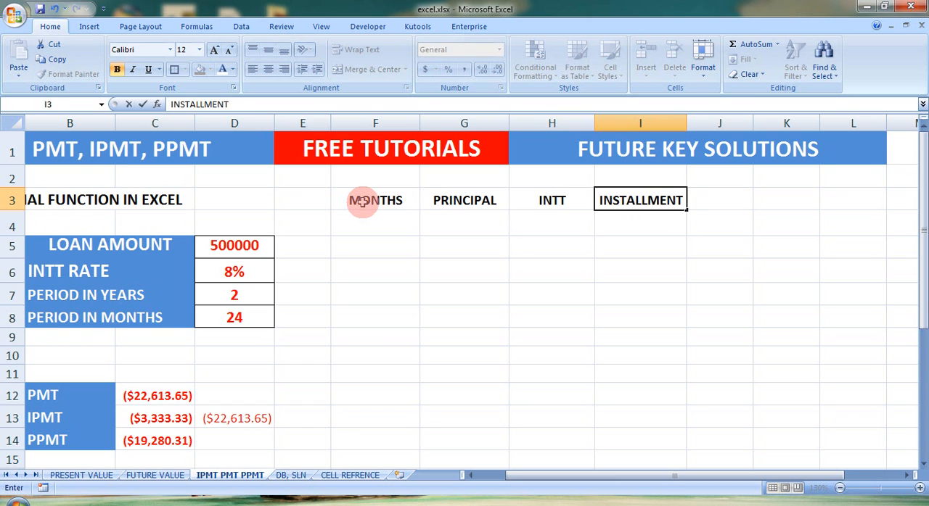
# Fill the MONTHS column with the numbers 1 to 24 in F4:F27, starting the series with 1 and 2
pyautogui.press('Down')
pyautogui.press('Left')
pyautogui.press('Left')
pyautogui.press('Left')
pyautogui.write('1')
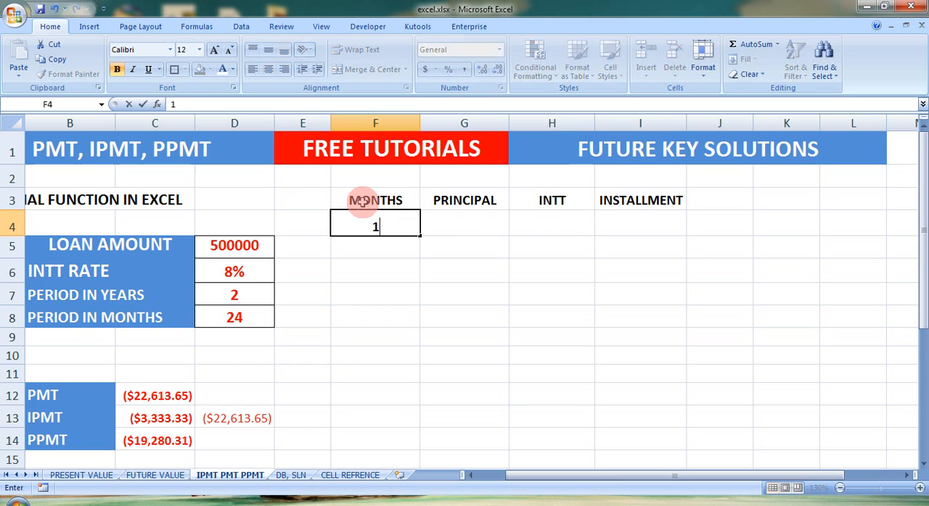
pyautogui.press('Return')
pyautogui.write('2')
pyautogui.moveTo(390, 220); pyautogui.dragTo(421, 449)
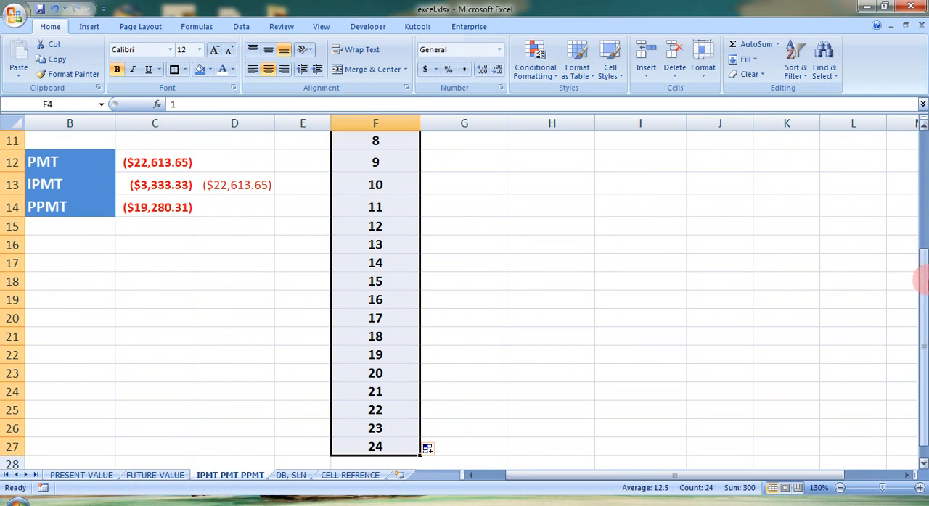
# Calculate the principal portion for month 1 in G4 with =PPMT(D6/12,F4,D8,D5), taking the period from the MONTHS column
pyautogui.moveTo(923, 311); pyautogui.dragTo(922, 209)
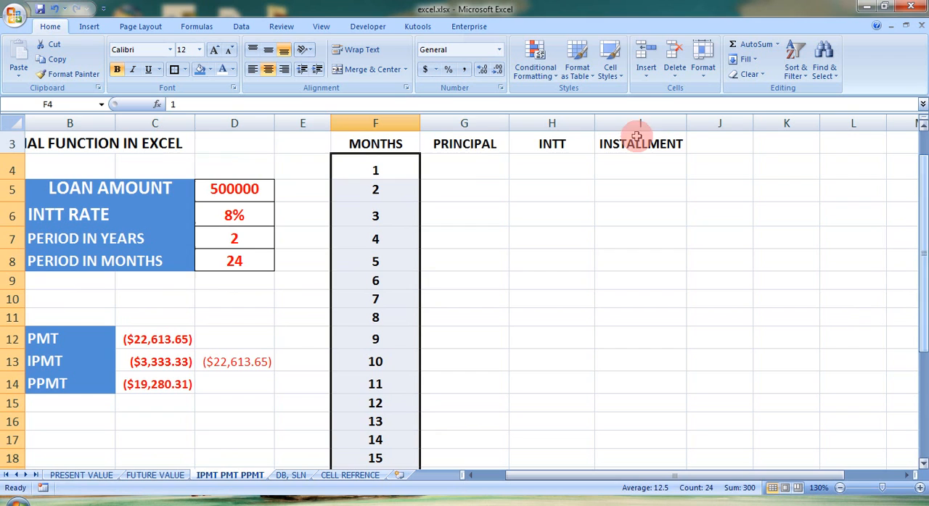
pyautogui.click(463, 166)
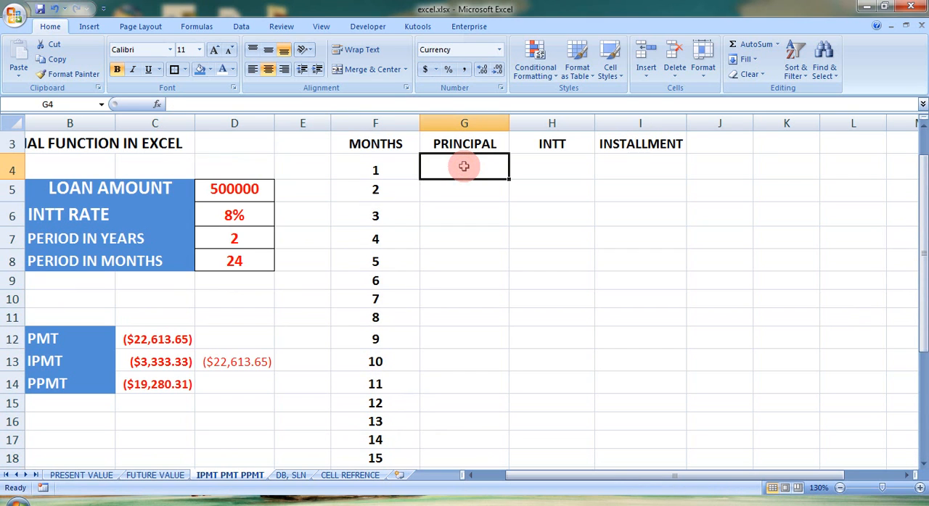
pyautogui.write('=')
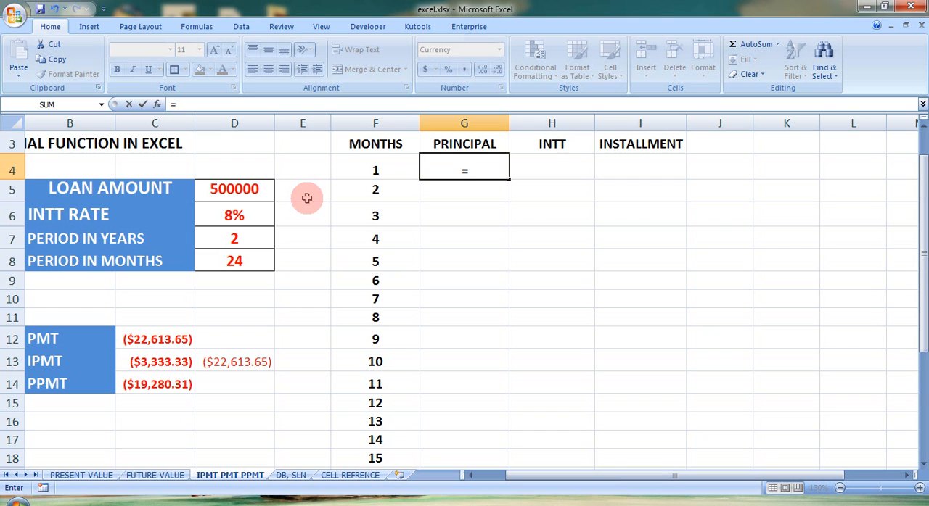
pyautogui.write('PPMT')
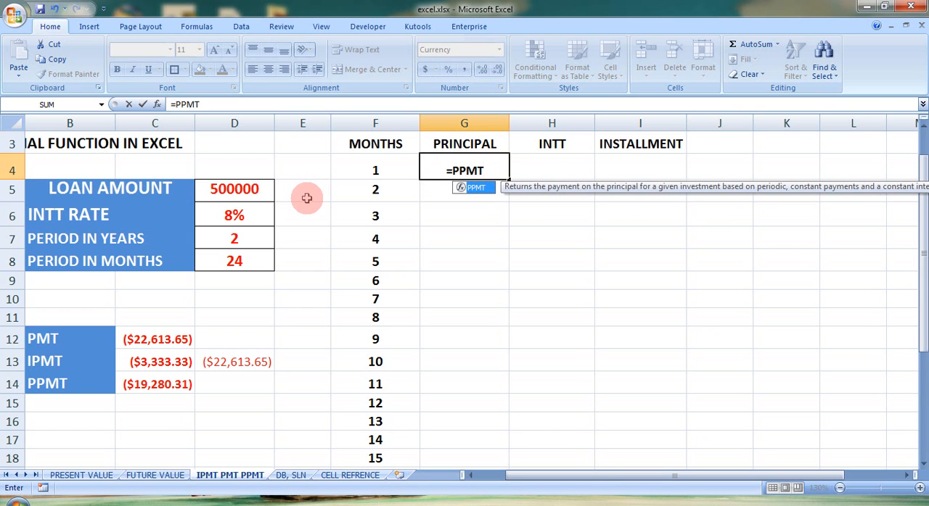
pyautogui.write('(')
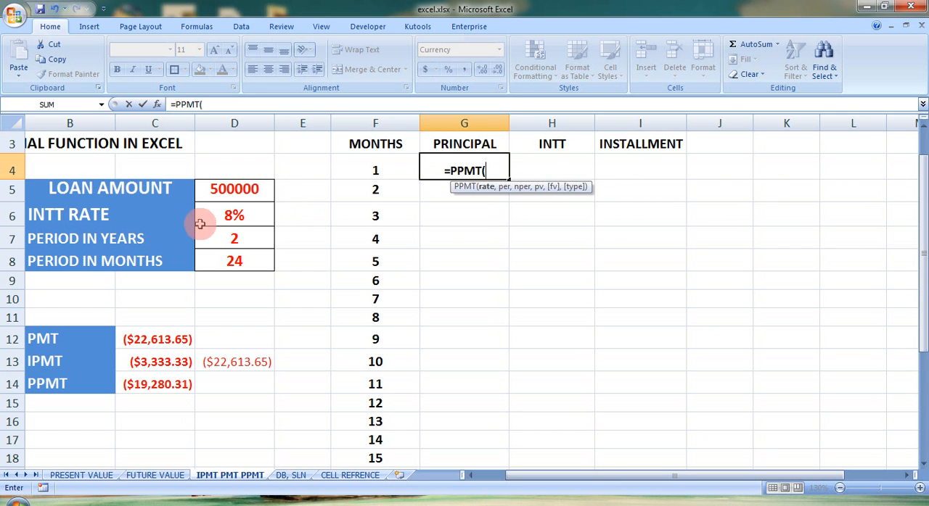
pyautogui.click(225, 215)
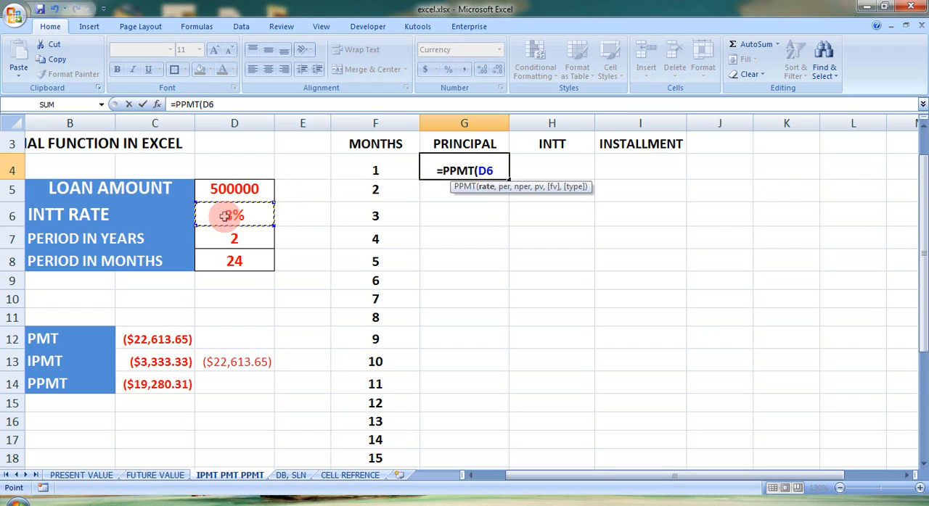
pyautogui.write('/12')
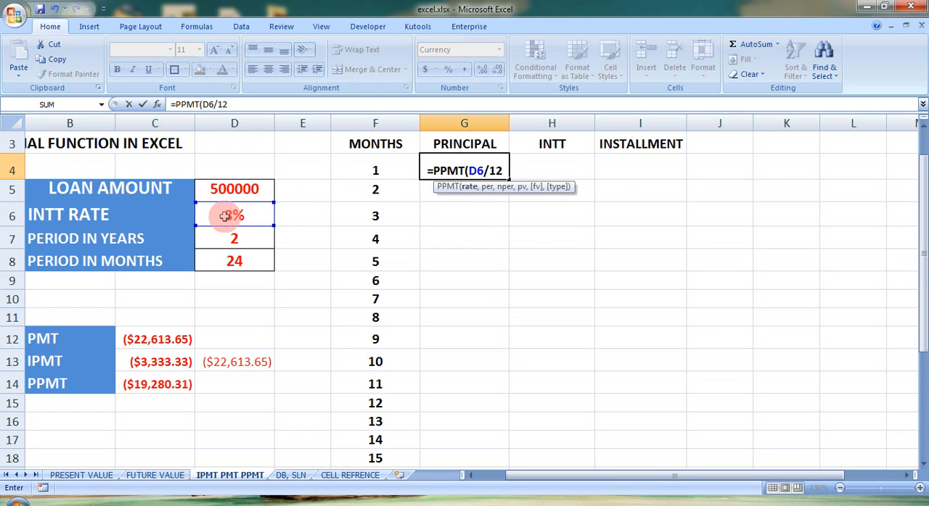
pyautogui.write(',')
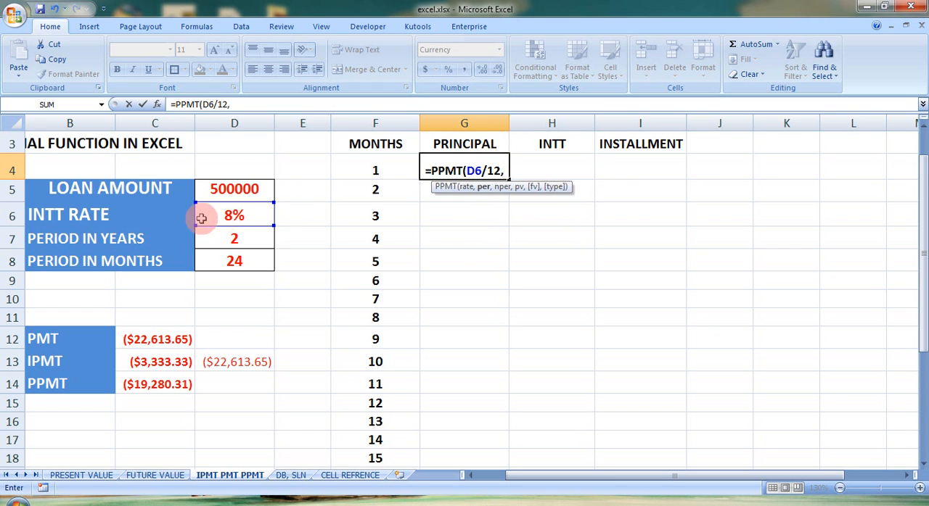
pyautogui.click(380, 169)
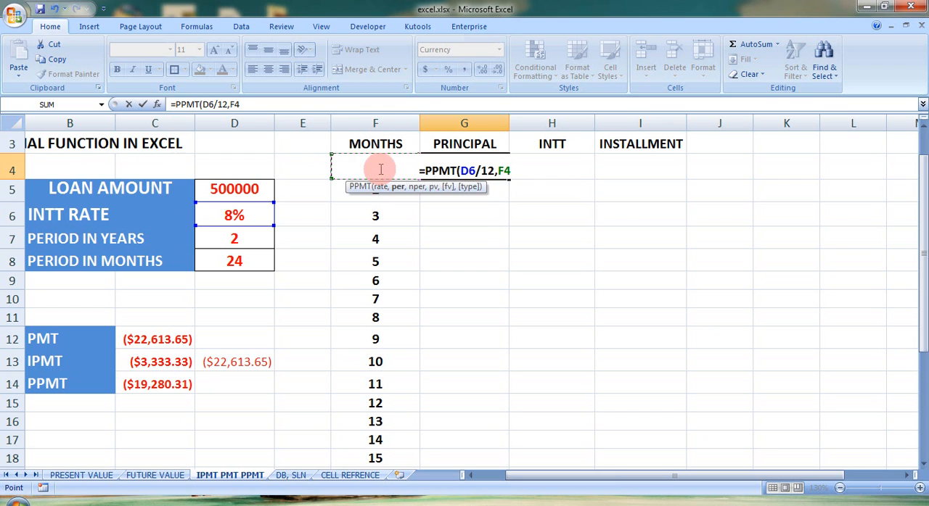
pyautogui.write(',')
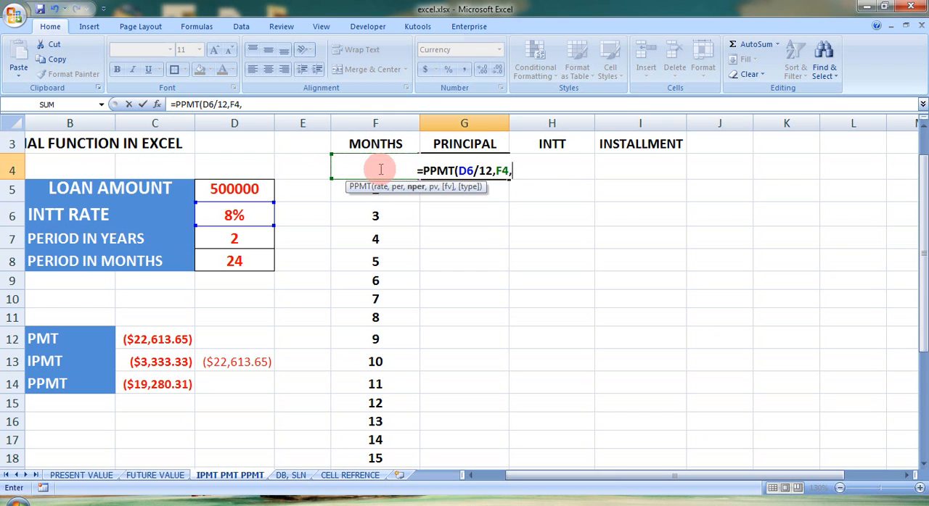
pyautogui.click(251, 255)
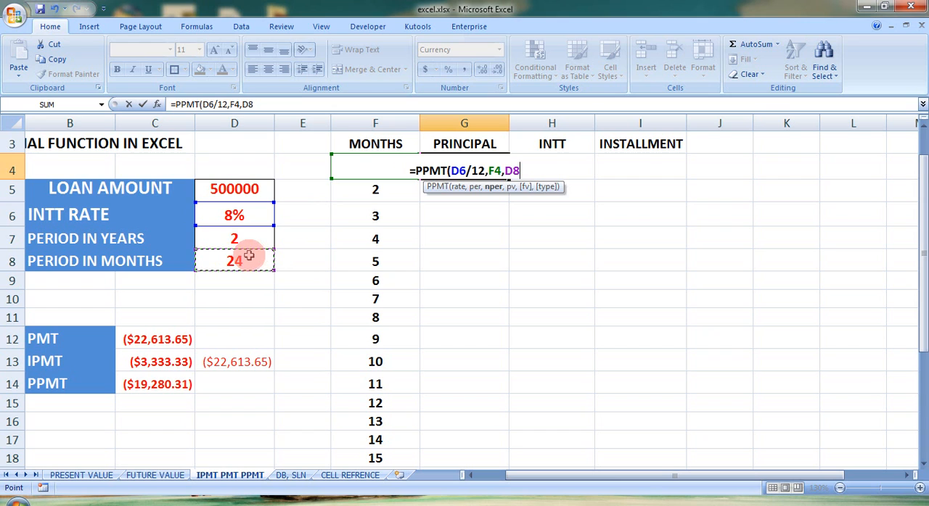
pyautogui.write(',')
pyautogui.click(230, 194)
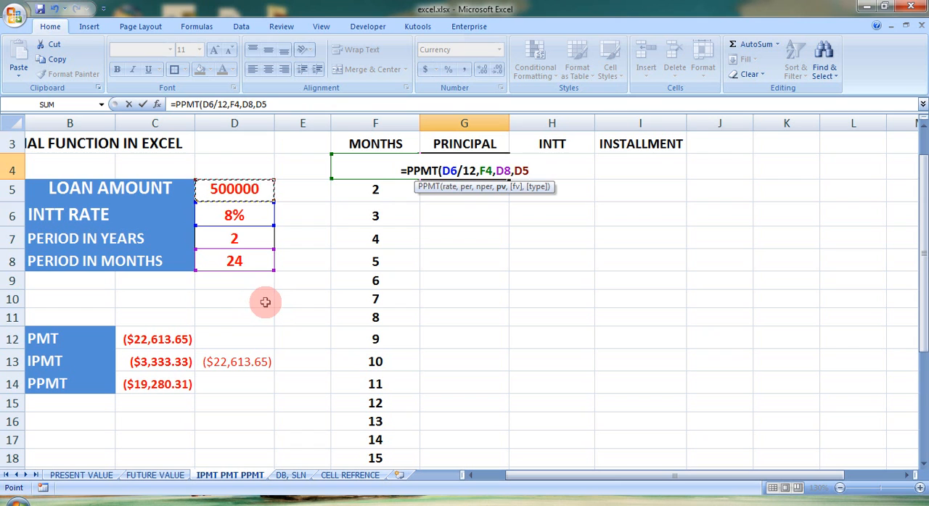
pyautogui.write(')')
pyautogui.press('Return')
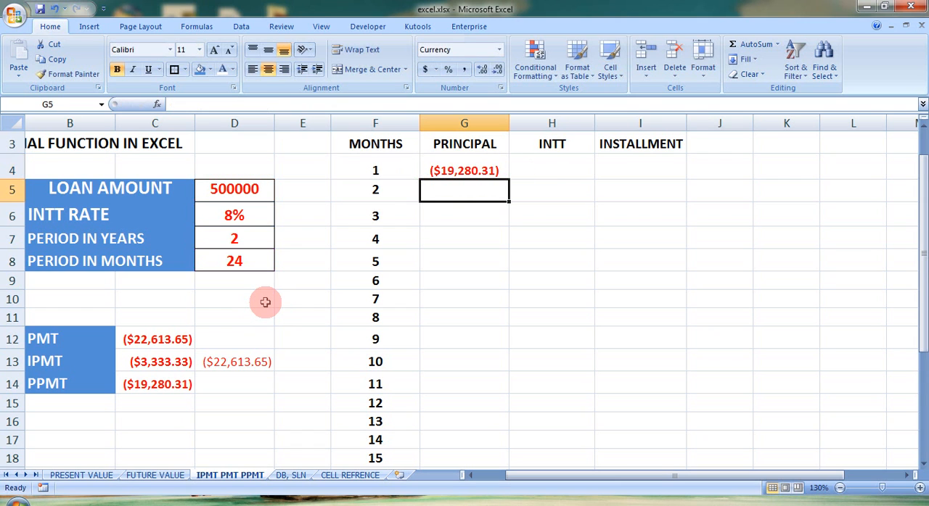
# Make the rate, period and loan amount references in G4 absolute, so the formula reads =PPMT($D$6/12,F4,$D$8,$D$5)
pyautogui.click(459, 170)
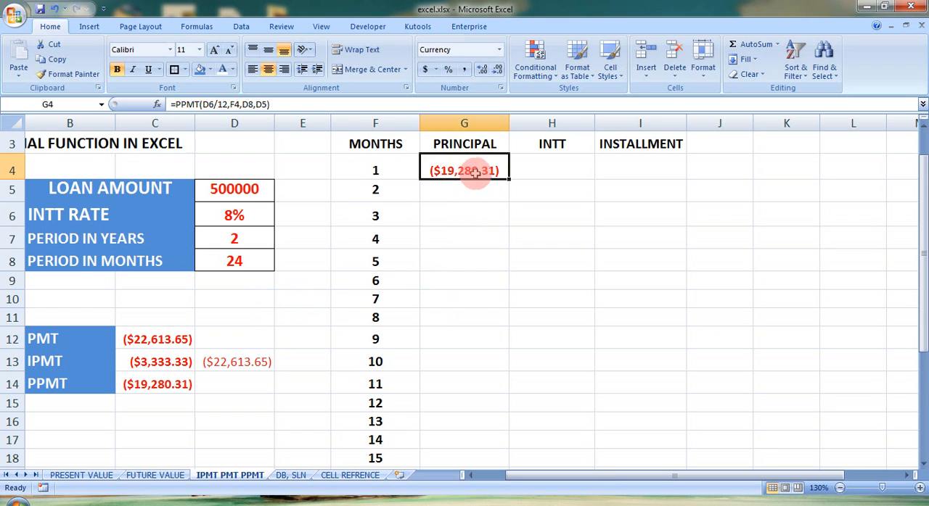
pyautogui.click(468, 187)
pyautogui.click(466, 169)
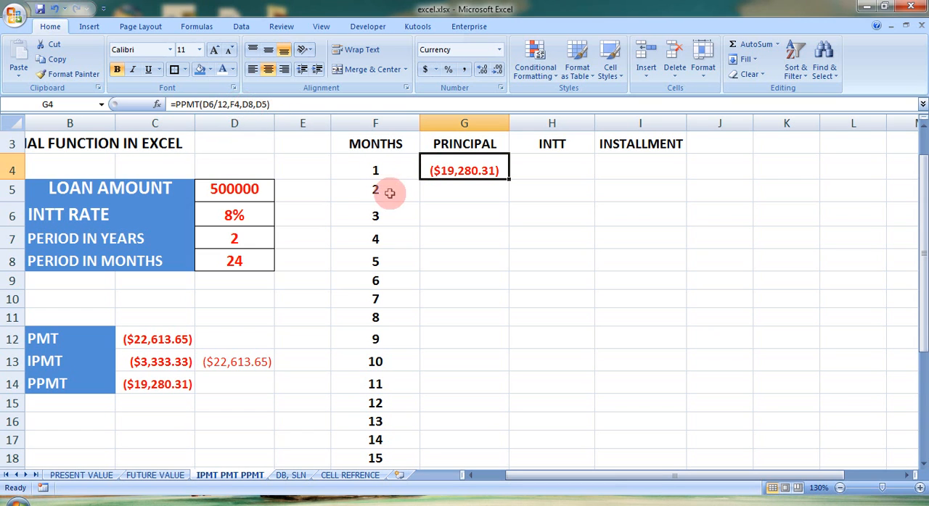
pyautogui.doubleClick(468, 168)
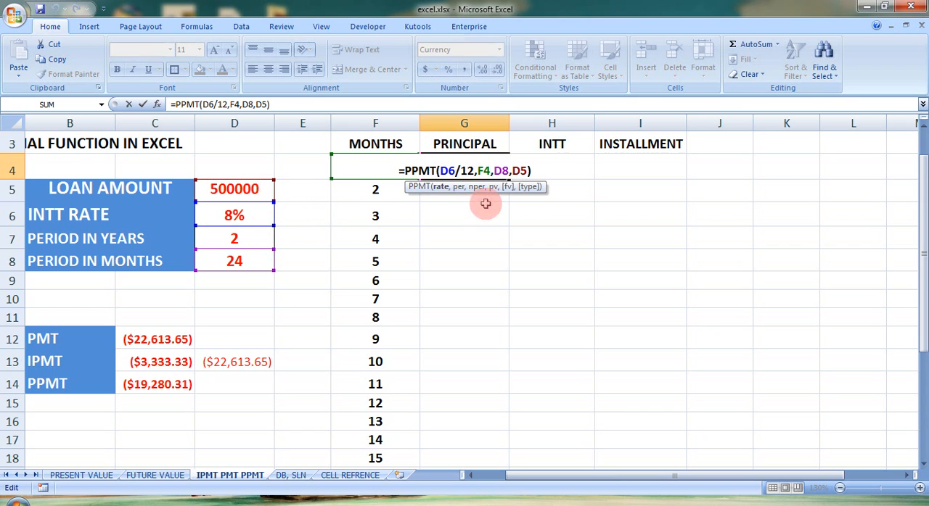
pyautogui.click(444, 171)
pyautogui.write('$')
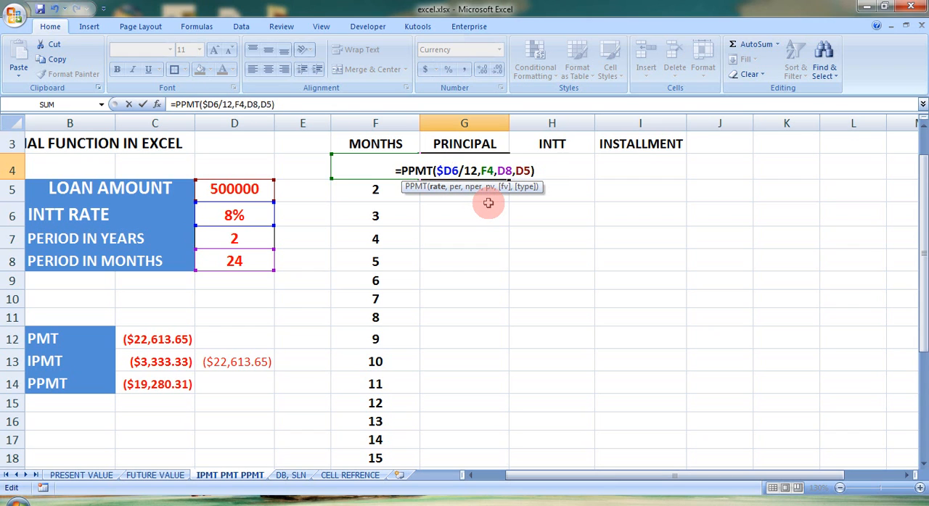
pyautogui.press('Right')
pyautogui.write('$')
pyautogui.press('Right')
pyautogui.press('Right')
pyautogui.press('Right')
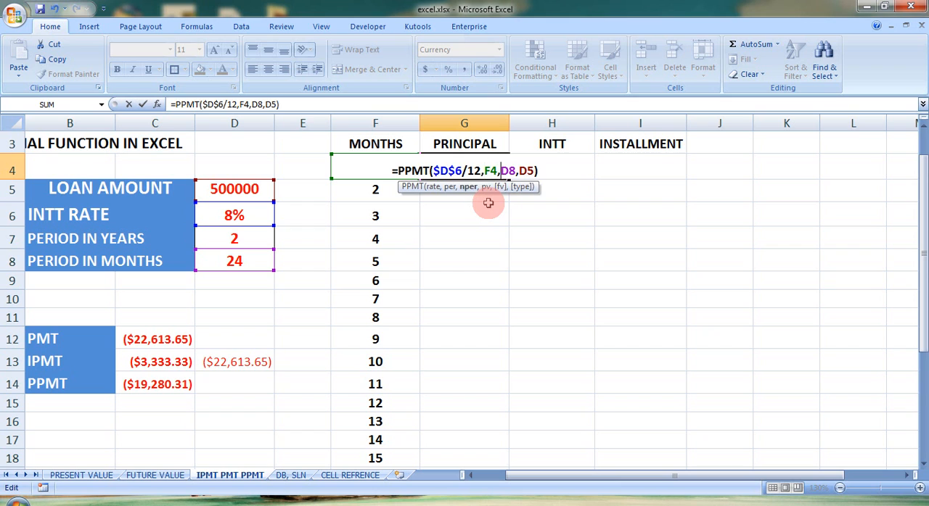
pyautogui.write('$D$')
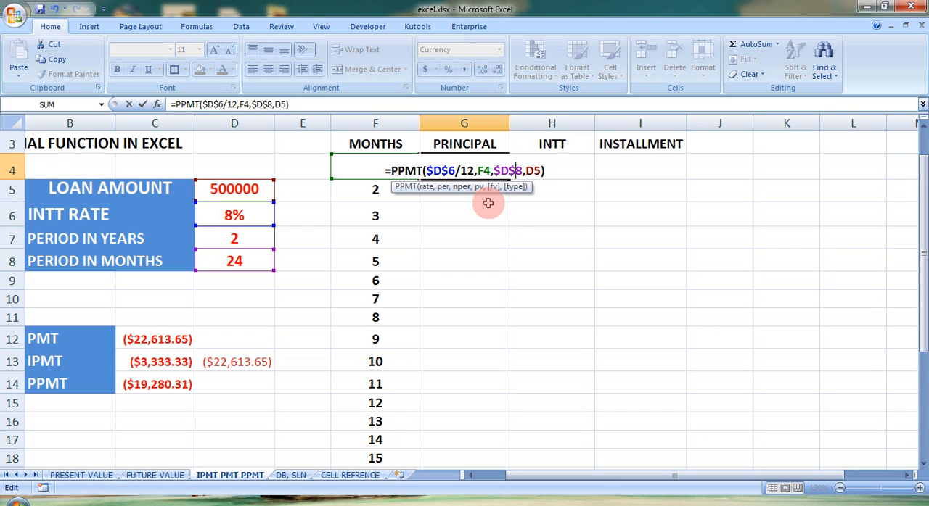
pyautogui.press('Right')
pyautogui.write('$')
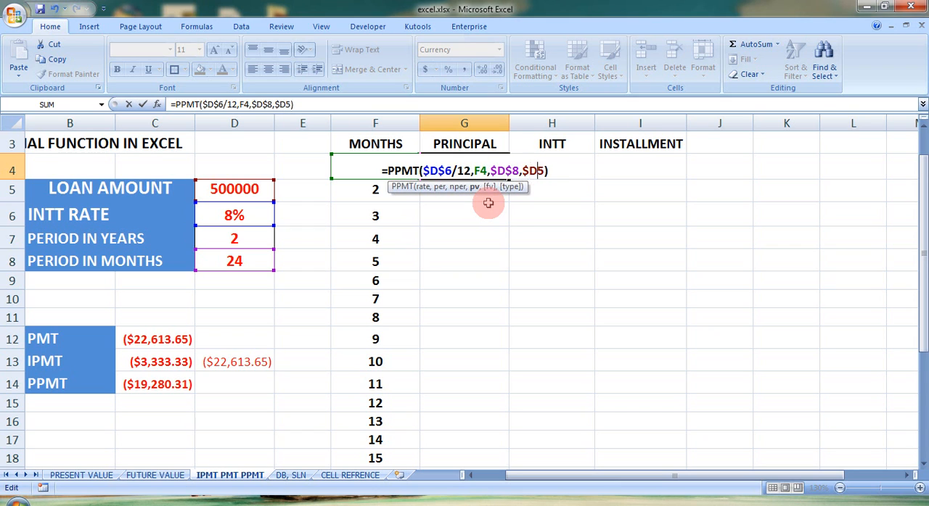
pyautogui.press('Right')
pyautogui.write('$')
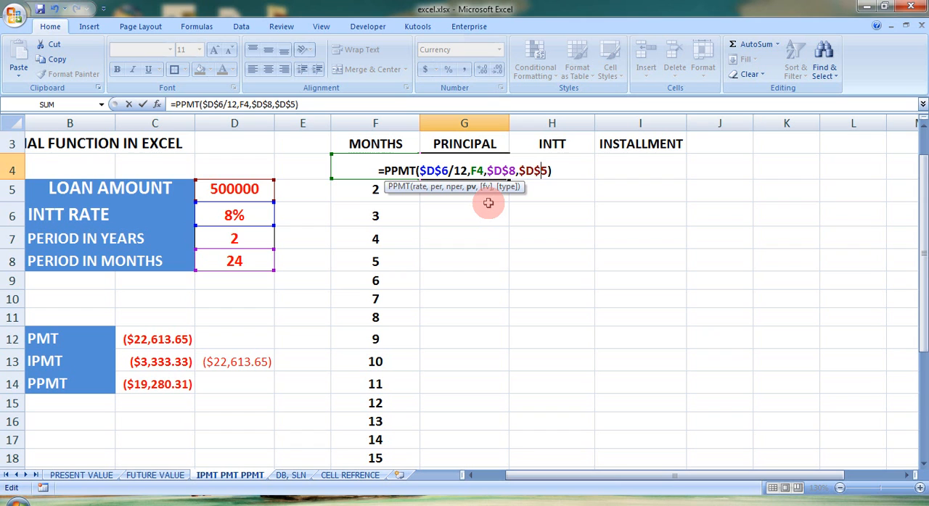
pyautogui.press('Return')
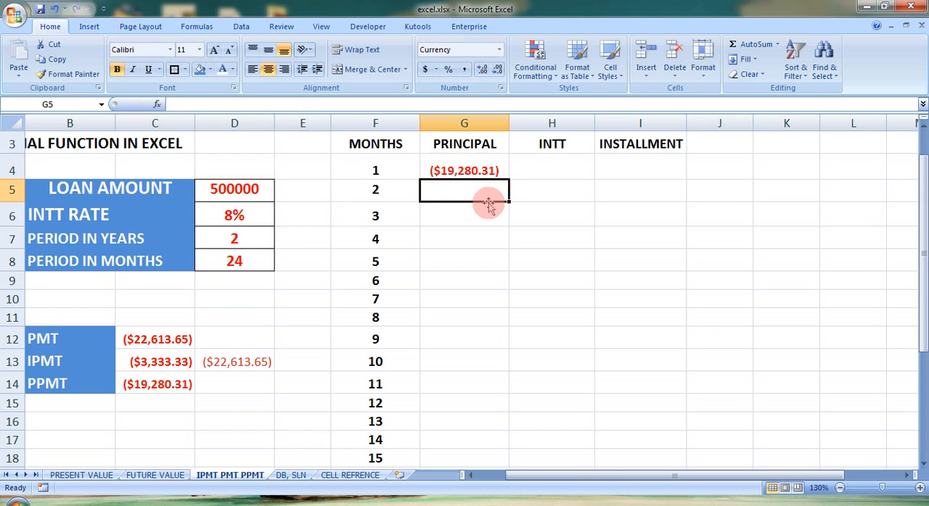
# Fill the PRINCIPAL formula from G4 down through G27 for all 24 months
pyautogui.click(482, 168)
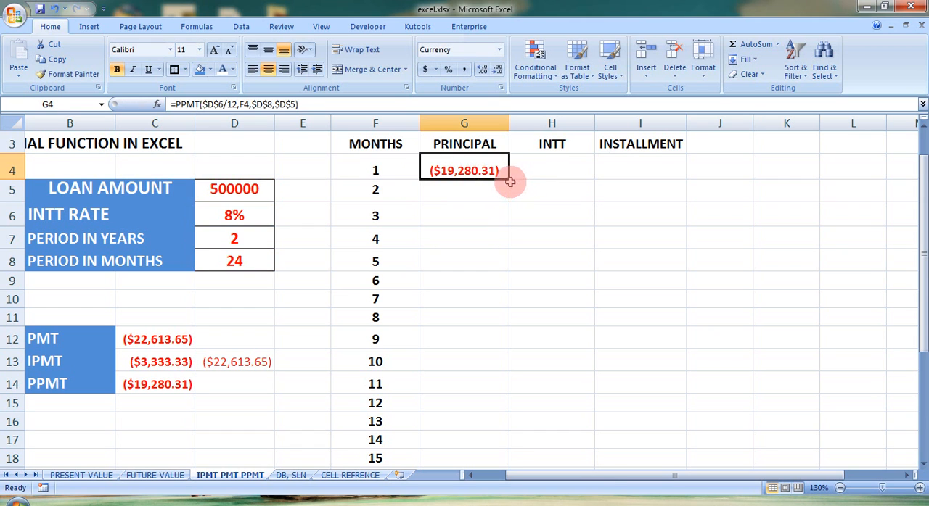
pyautogui.click(510, 183)
pyautogui.click(501, 174)
pyautogui.moveTo(509, 181); pyautogui.dragTo(510, 435)
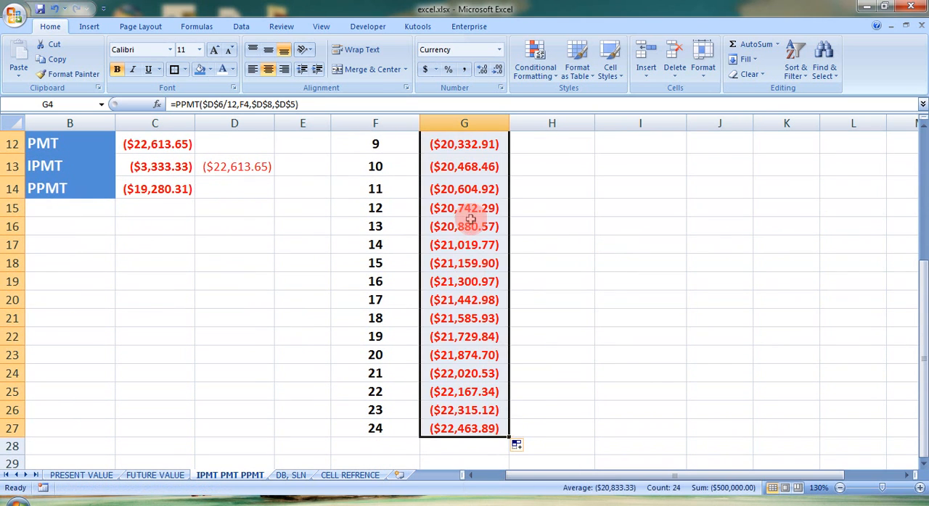
pyautogui.moveTo(923, 303); pyautogui.dragTo(914, 199)
pyautogui.click(468, 171)
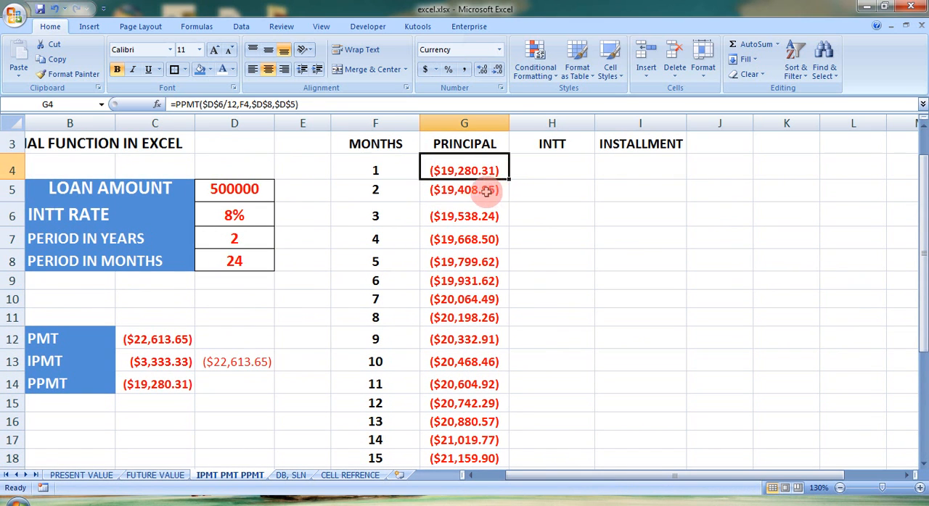
# Total the PRINCIPAL column in G28 with =SUM(G4:G27)
pyautogui.moveTo(923, 215); pyautogui.dragTo(922, 316)
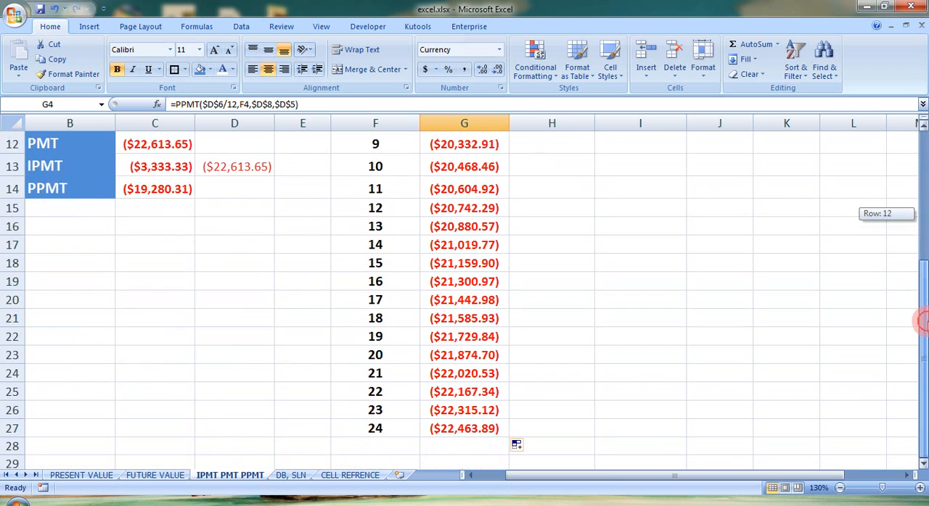
pyautogui.click(456, 444)
pyautogui.click(747, 47)
pyautogui.click(743, 48)
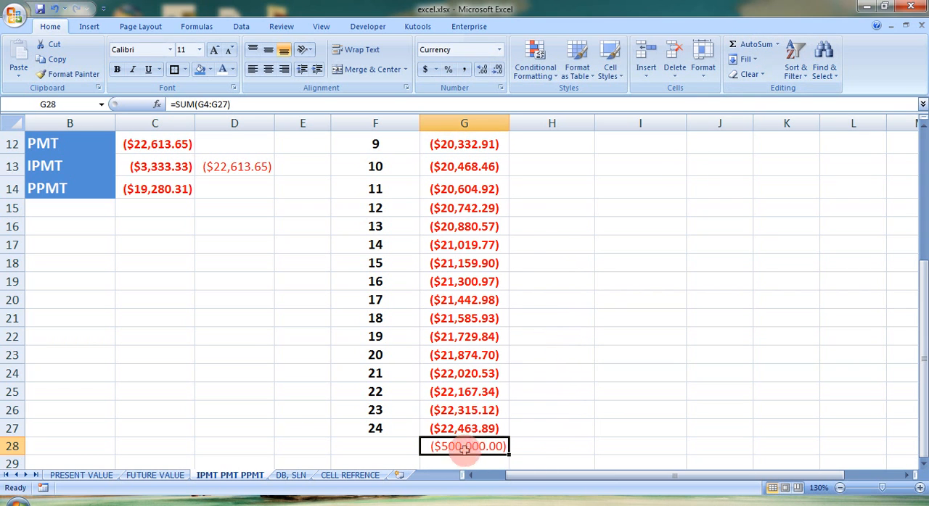
# Calculate the interest portion for month 1 in H4 with =IPMT(D6/12,F4,D8,D5), taking the period from the MONTHS column
pyautogui.moveTo(922, 336); pyautogui.dragTo(923, 138)
pyautogui.click(554, 221)
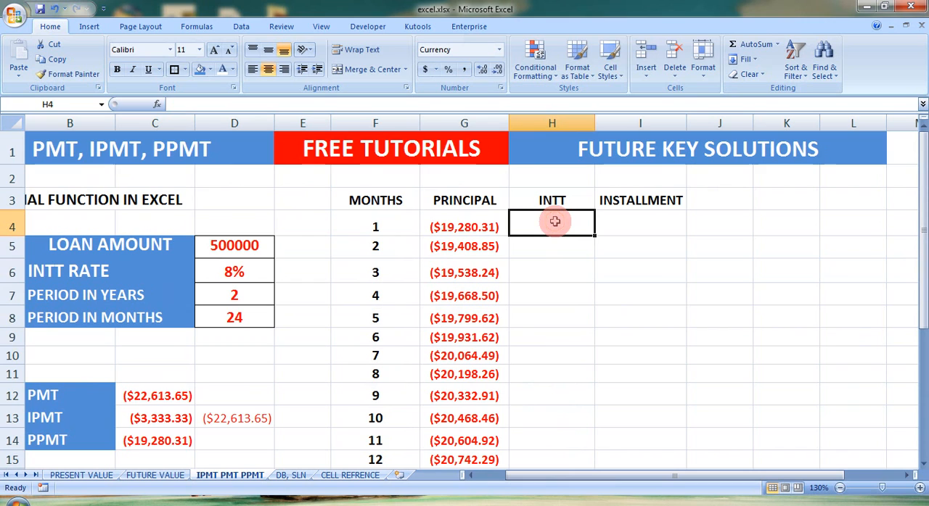
pyautogui.write('=')
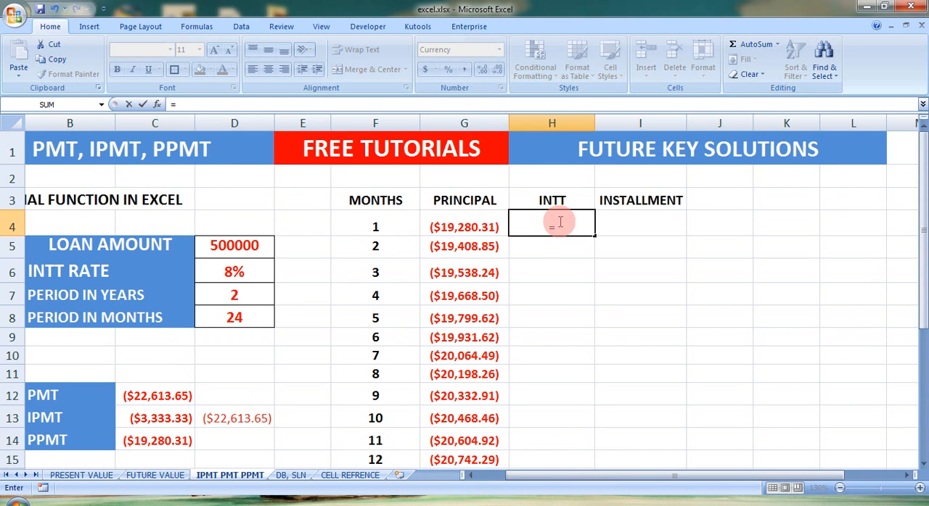
pyautogui.write('IPMT(')
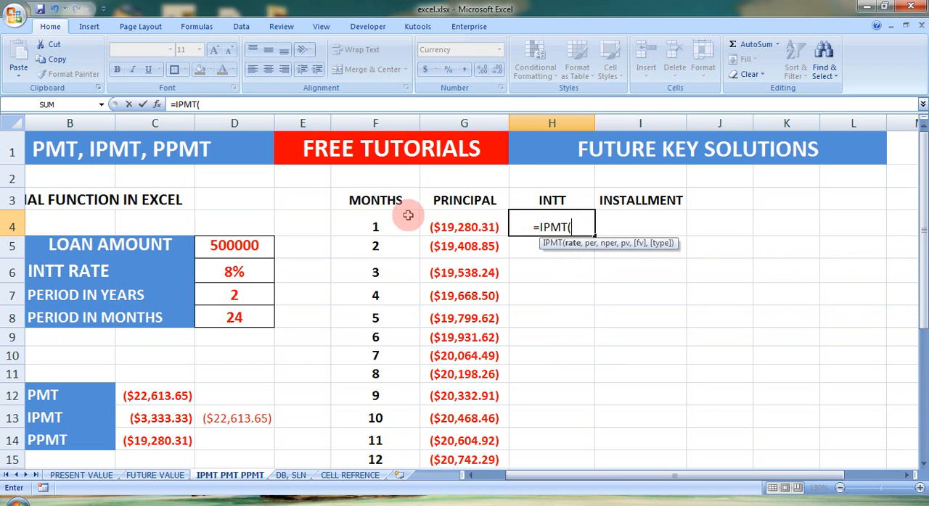
pyautogui.click(243, 271)
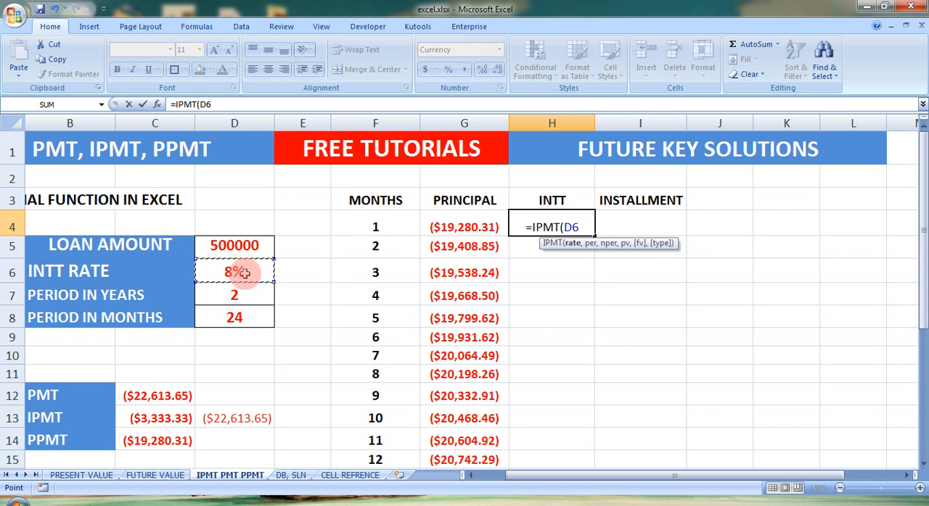
pyautogui.write('/12')
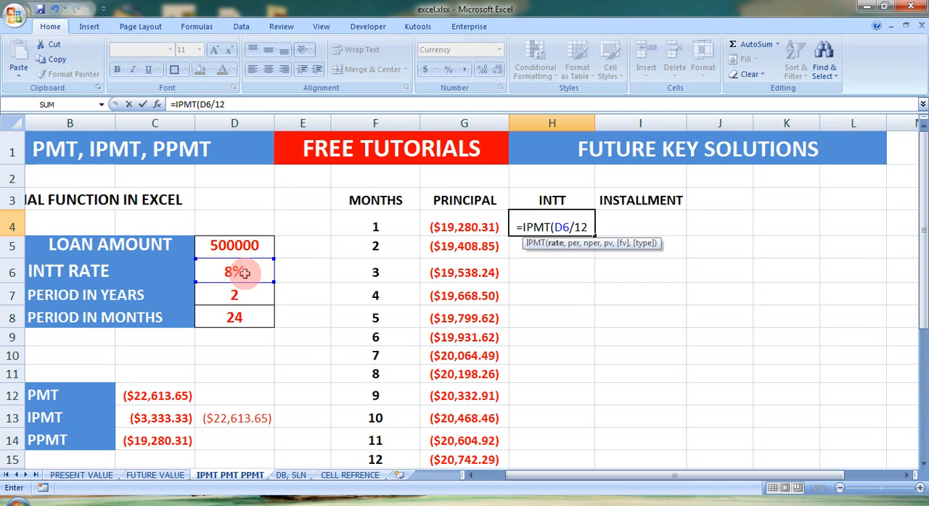
pyautogui.write(',')
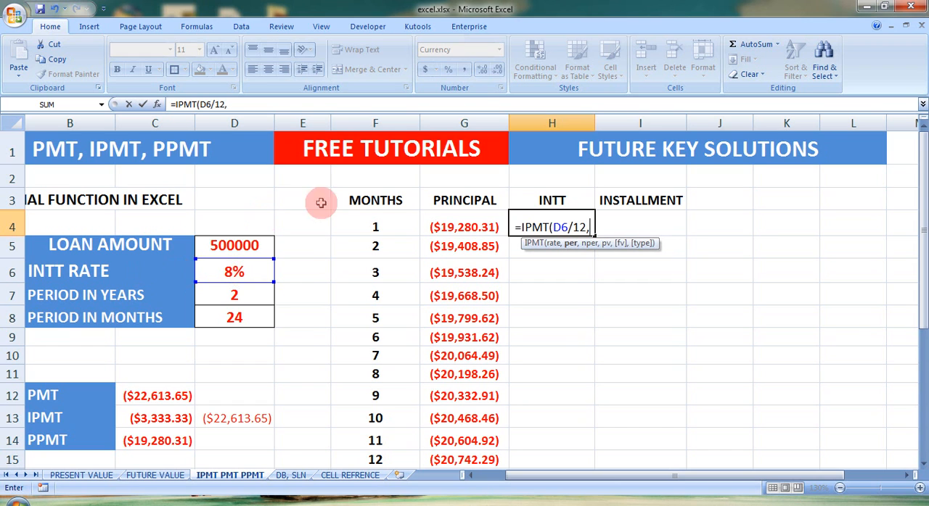
pyautogui.click(376, 225)
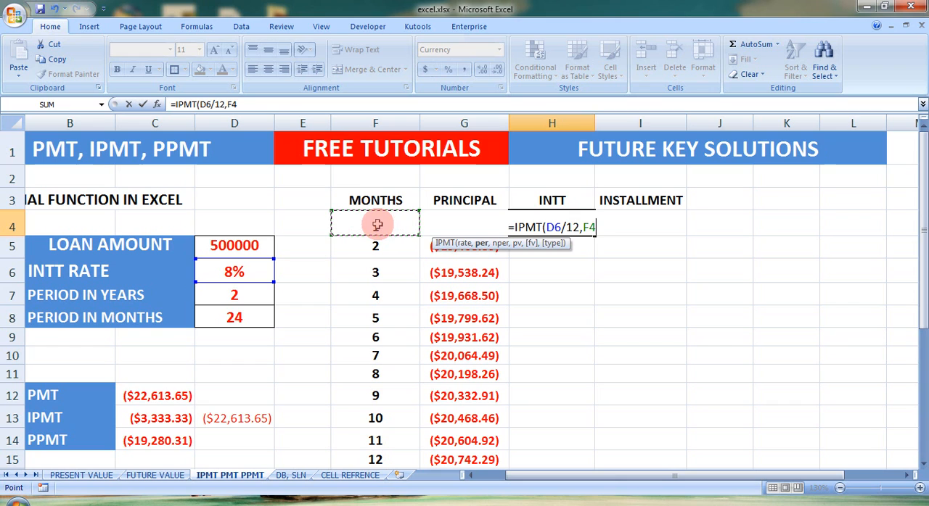
pyautogui.write(',')
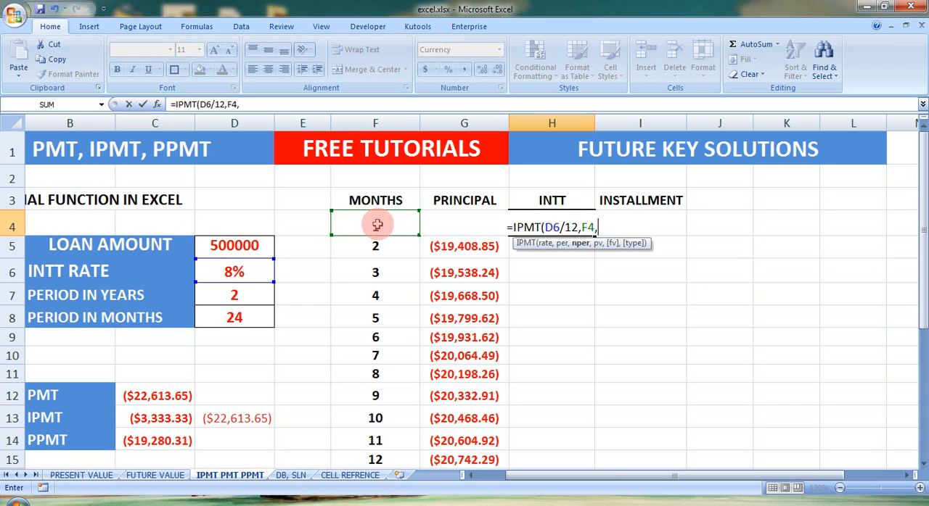
pyautogui.click(242, 317)
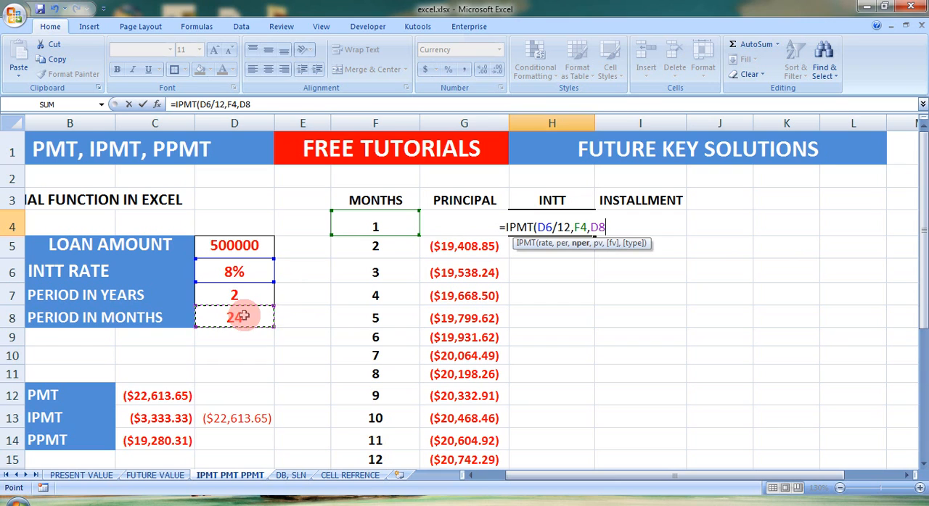
pyautogui.write(',')
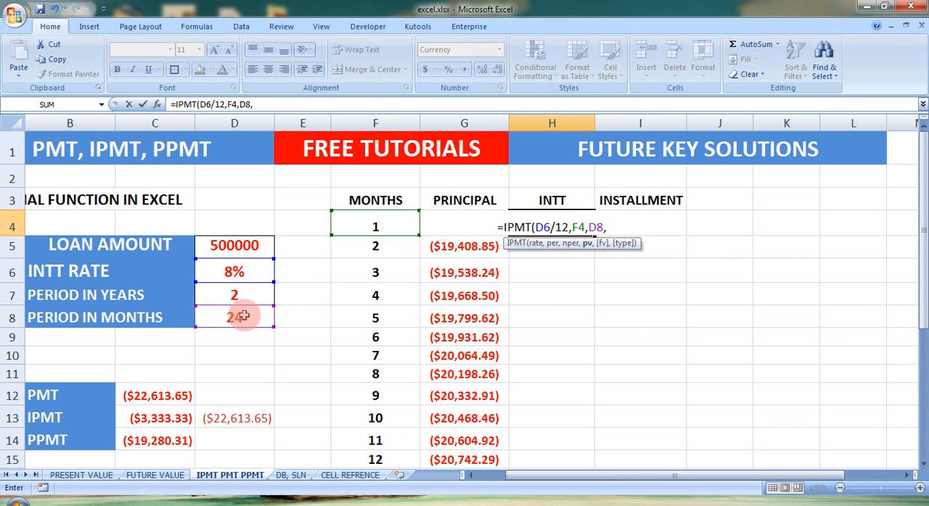
pyautogui.click(241, 246)
pyautogui.write(')')
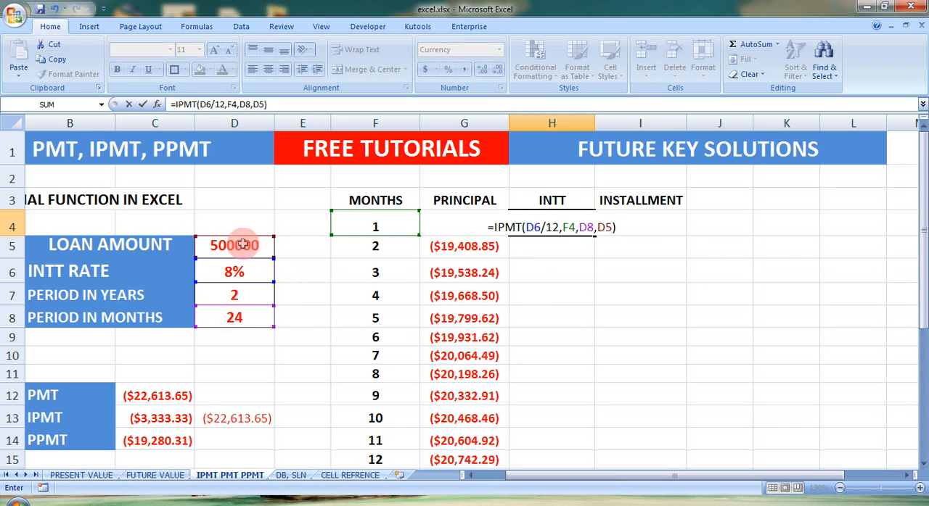
pyautogui.press('Return')
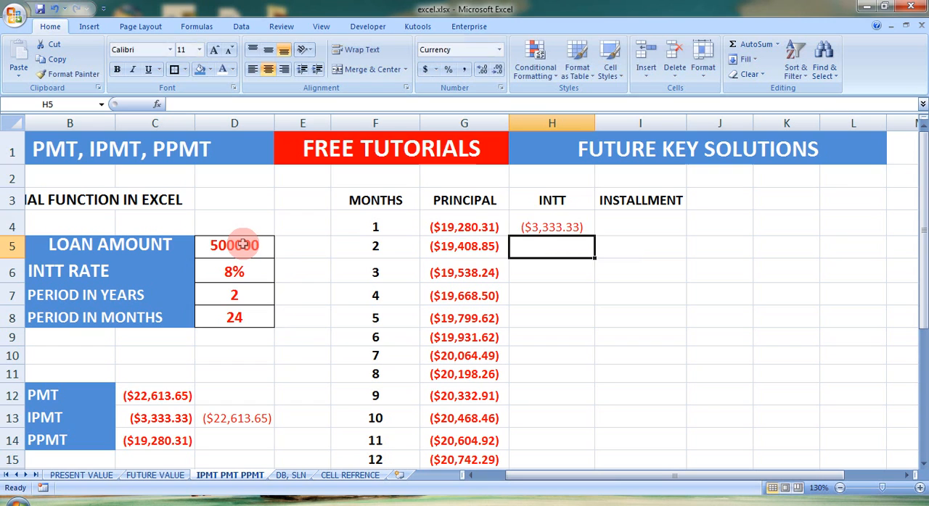
# Make the rate, period and loan amount references in H4 absolute, so the formula reads =IPMT($D$6/12,F4,$D$8,$D$5)
pyautogui.click(553, 225)
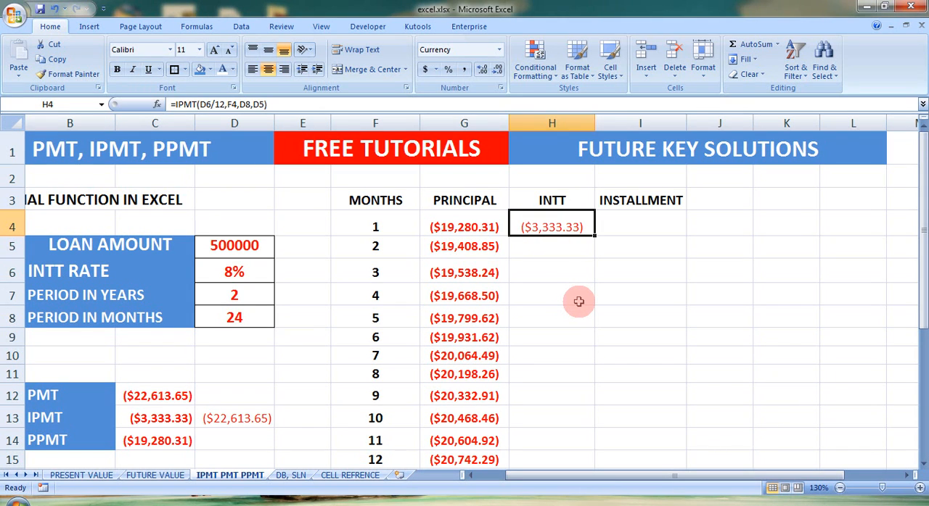
pyautogui.doubleClick(550, 226)
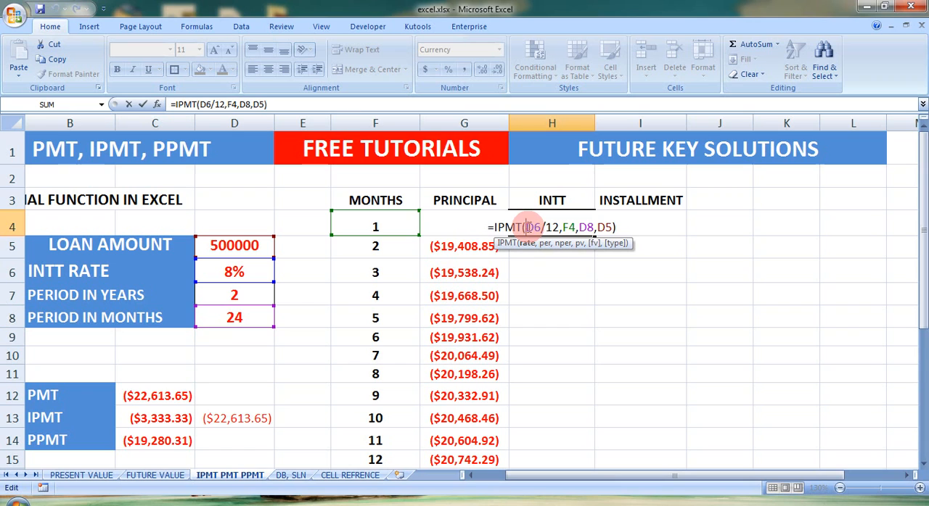
pyautogui.write('$D')
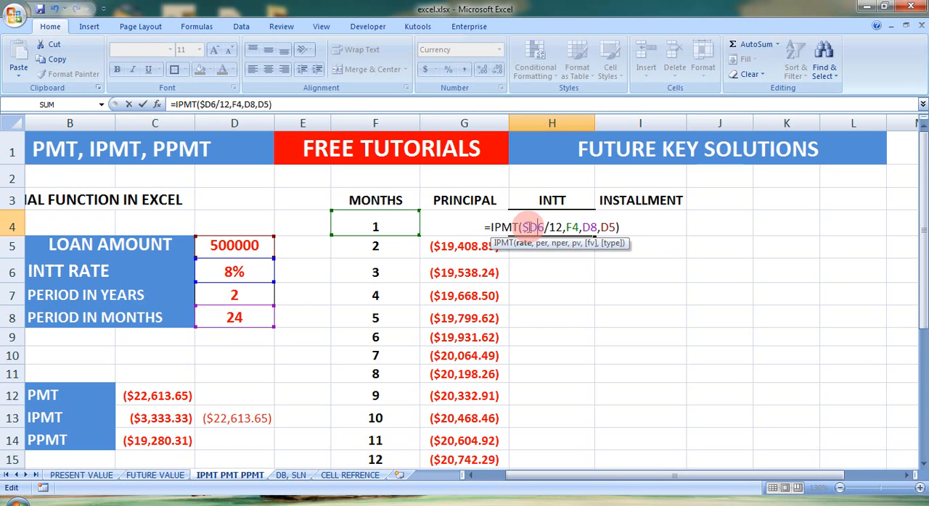
pyautogui.write('$')
pyautogui.press('Right')
pyautogui.press('Right')
pyautogui.press('Right')
pyautogui.write('$')
pyautogui.press('Right')
pyautogui.write('$')
pyautogui.press('Right')
pyautogui.press('Right')
pyautogui.write('$D')
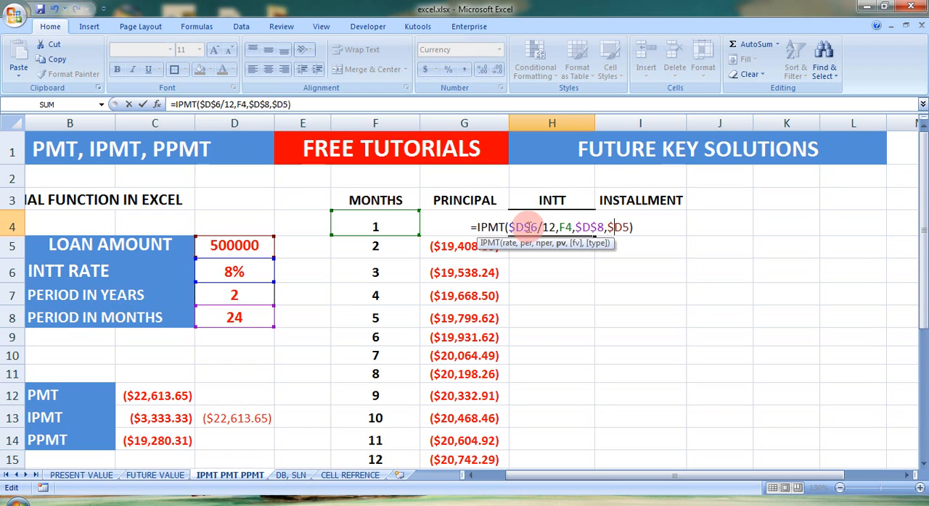
pyautogui.write('$')
pyautogui.press('Return')
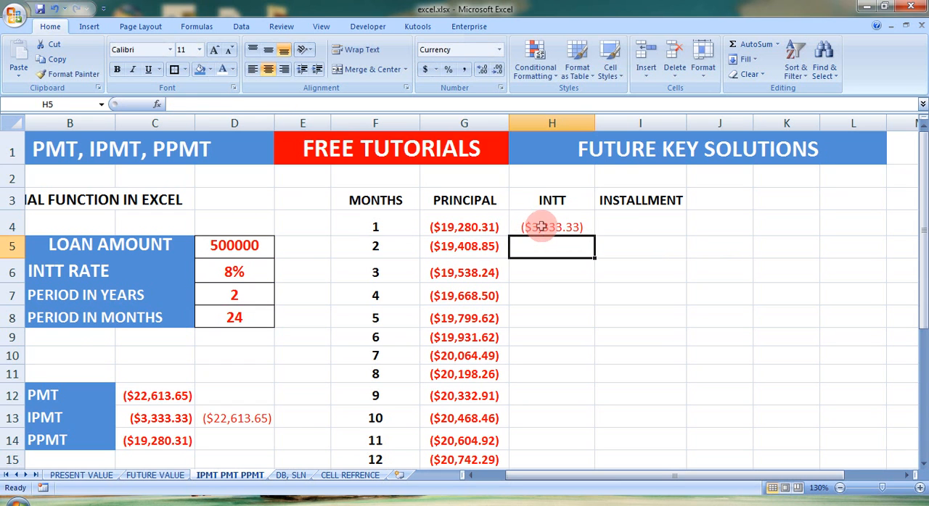
# Fill the INTT formula from H4 down through H27 for all 24 months
pyautogui.click(571, 227)
pyautogui.moveTo(595, 235); pyautogui.dragTo(597, 438)
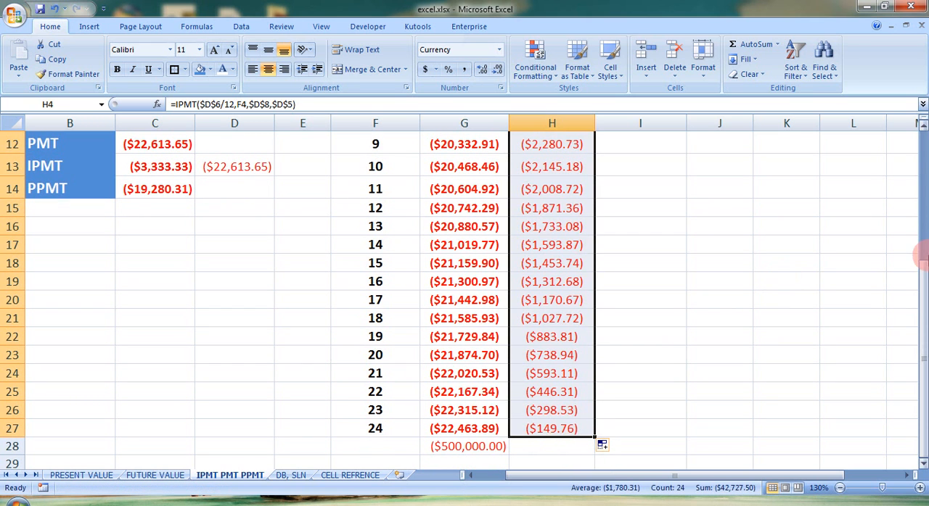
pyautogui.moveTo(919, 304); pyautogui.dragTo(919, 185)
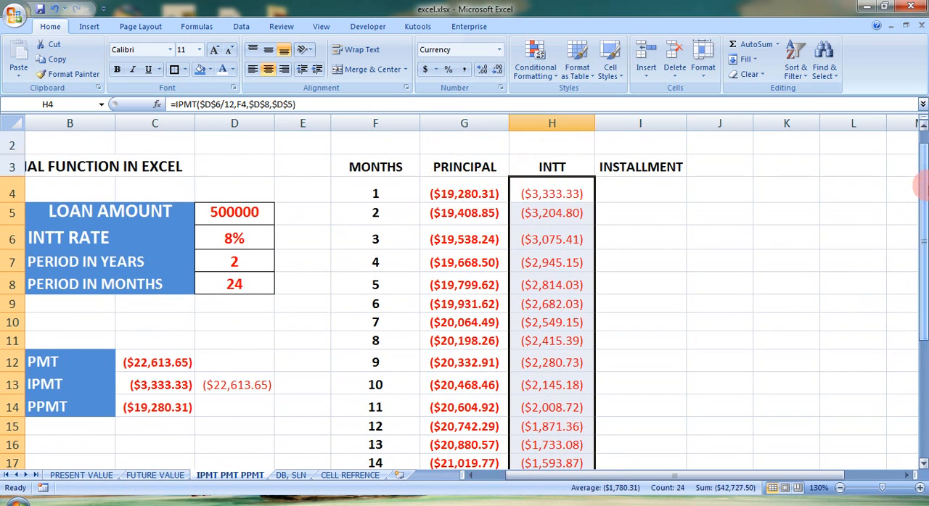
pyautogui.click(558, 193)
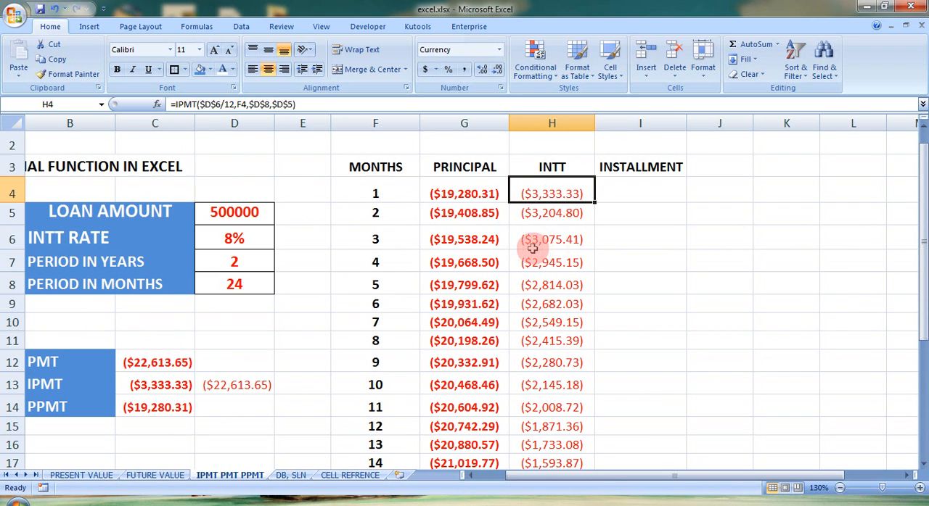
# Total the INTT column in H28 with =SUM(H4:H27)
pyautogui.moveTo(921, 234); pyautogui.dragTo(922, 356)
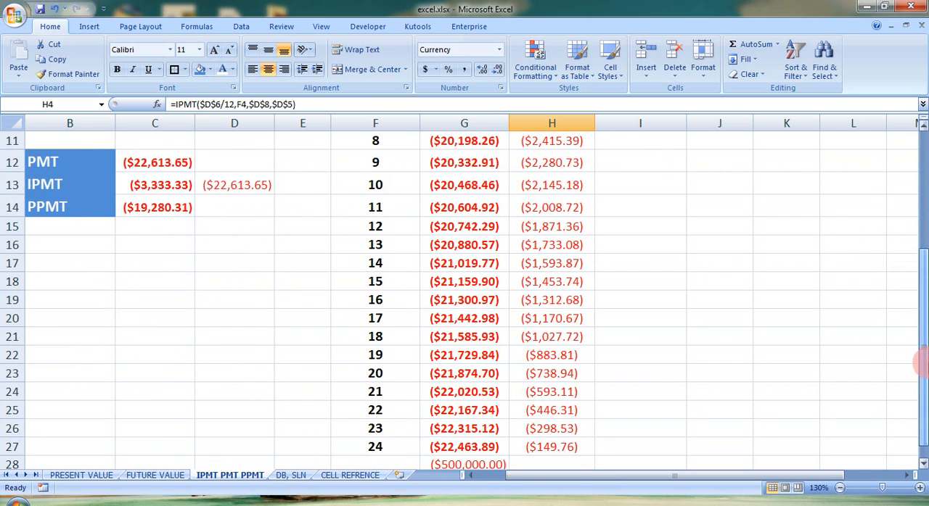
pyautogui.click(543, 466)
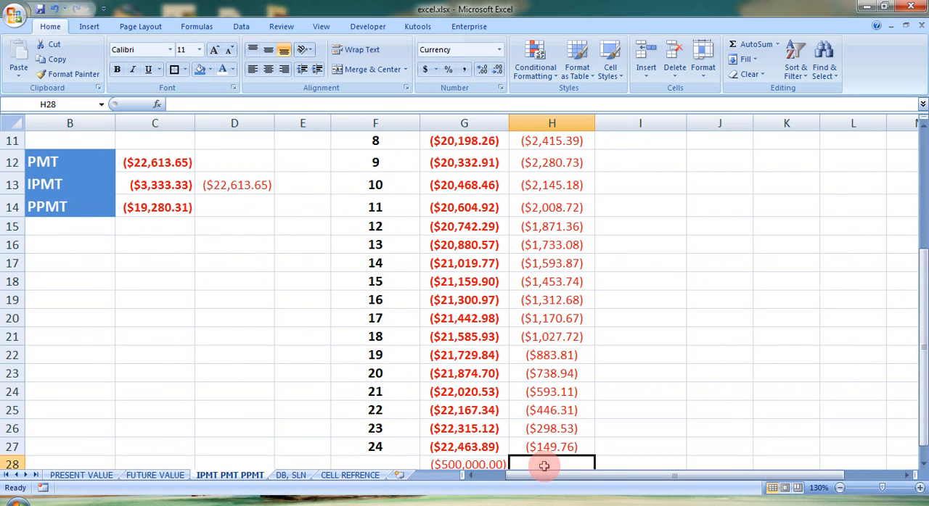
pyautogui.click(741, 46)
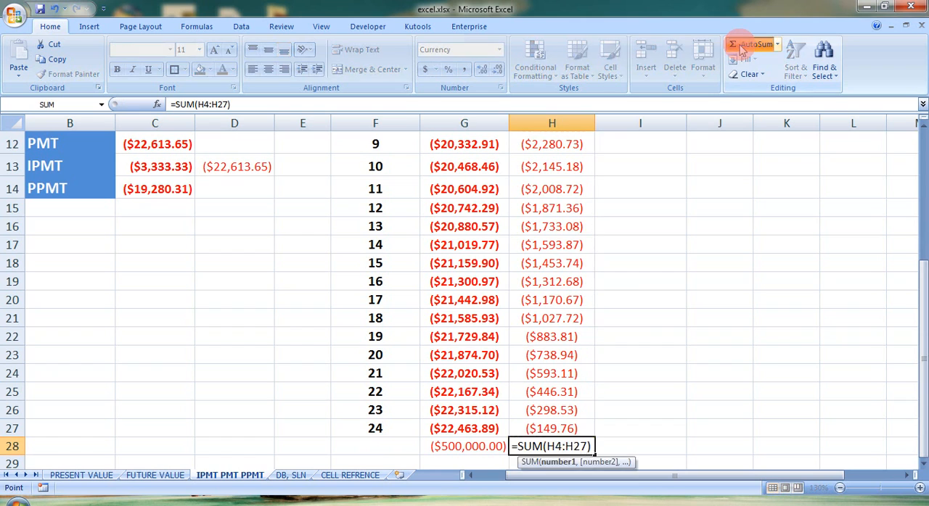
pyautogui.click(742, 47)
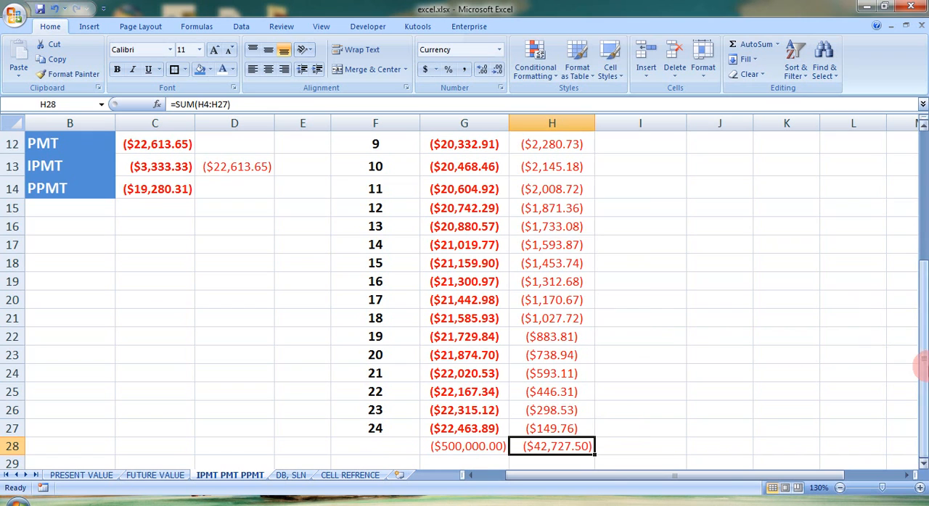
# Calculate the month 1 installment in I4 by adding its principal and interest with =G4+H4
pyautogui.moveTo(922, 363); pyautogui.dragTo(921, 232)
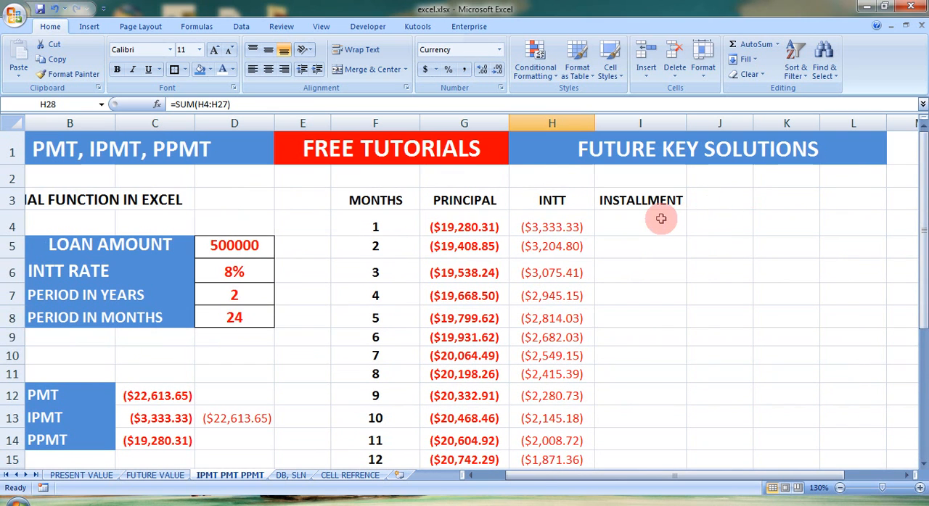
pyautogui.click(661, 218)
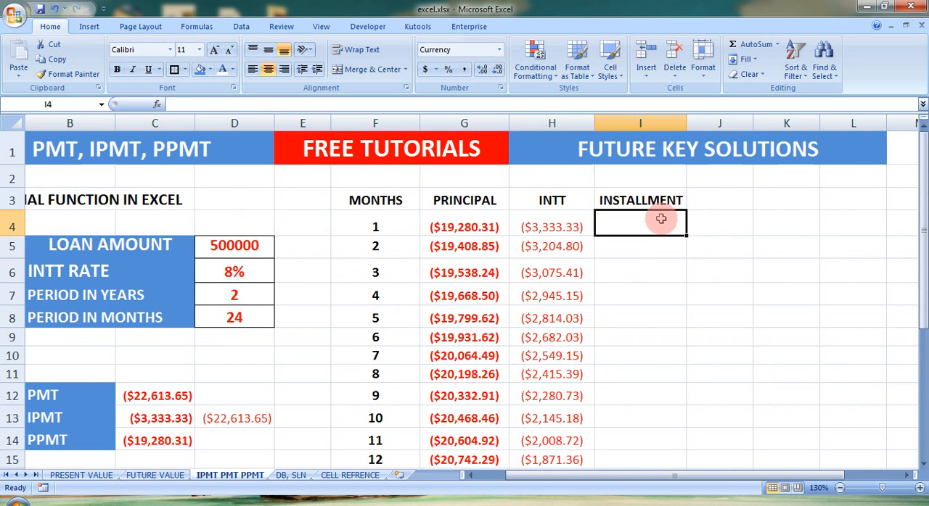
pyautogui.write('=')
pyautogui.click(484, 225)
pyautogui.write('+')
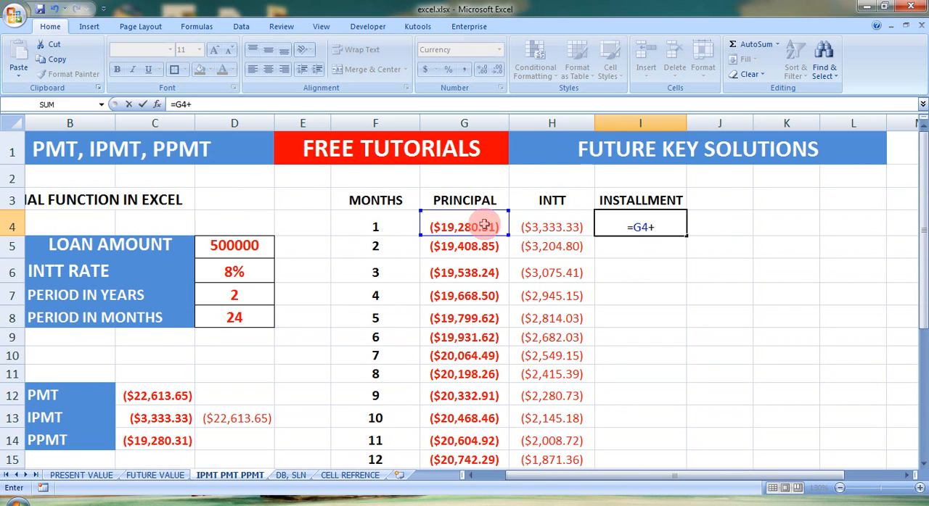
pyautogui.click(532, 227)
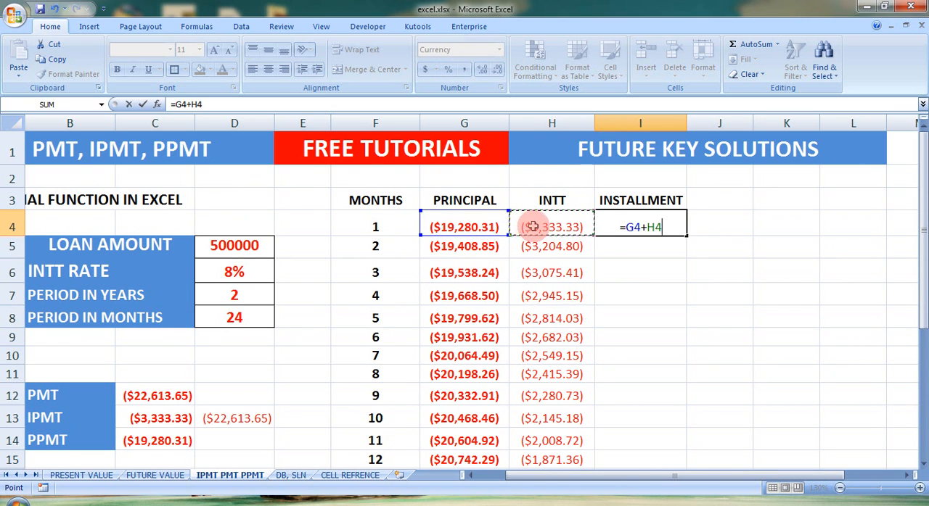
pyautogui.press('Return')
# Fill the INSTALLMENT formula from I4 down through I27 for all 24 months
pyautogui.click(662, 227)
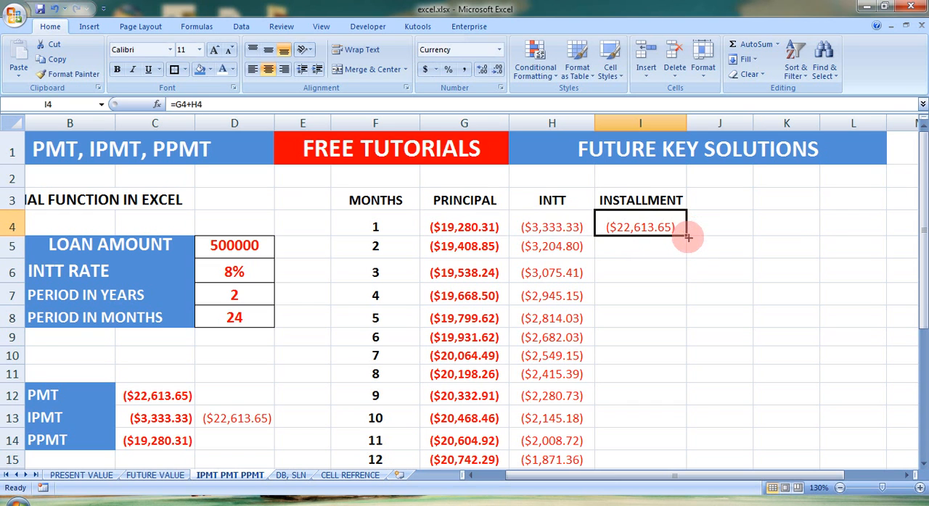
pyautogui.moveTo(688, 237); pyautogui.dragTo(684, 394)
pyautogui.moveTo(921, 305); pyautogui.dragTo(923, 160)
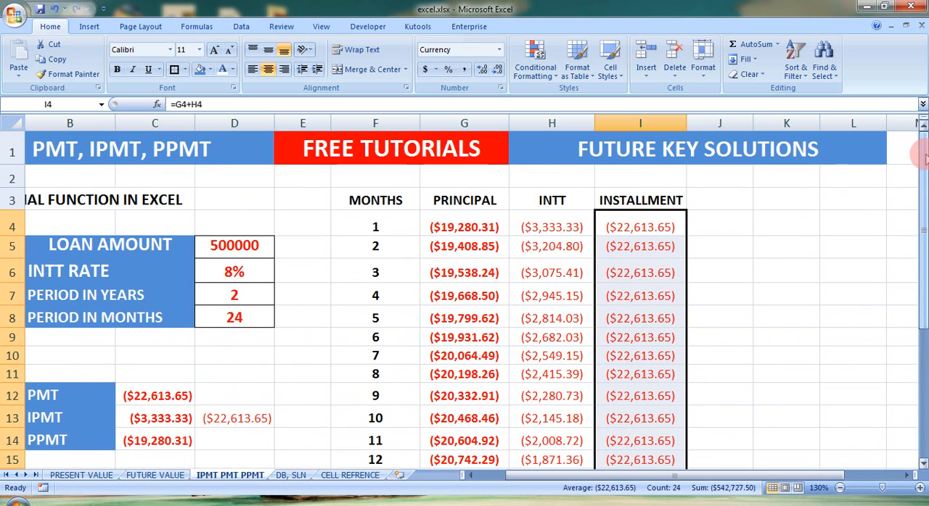
# Calculate the loan installment in J4 beside the month 1 INSTALLMENT value with =PMT(D6/12,D8,D5)
pyautogui.click(727, 228)
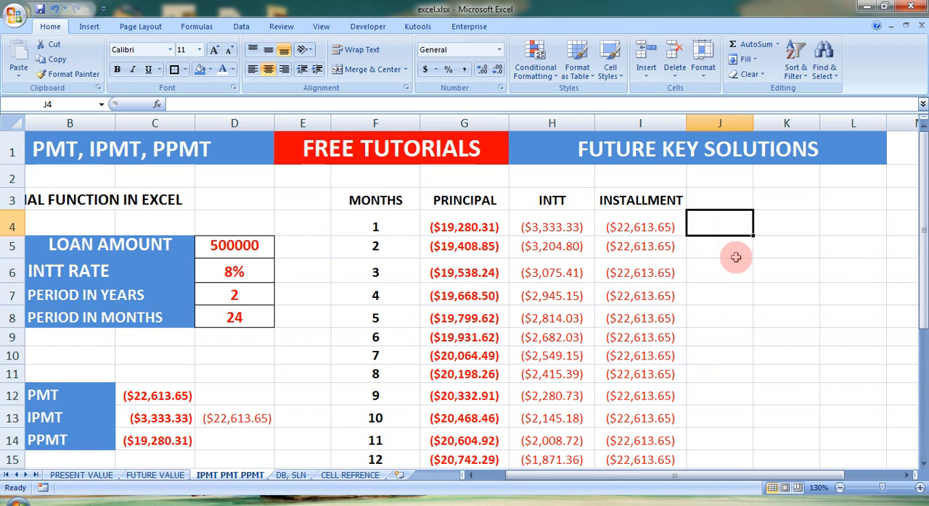
pyautogui.click(731, 251)
pyautogui.click(727, 217)
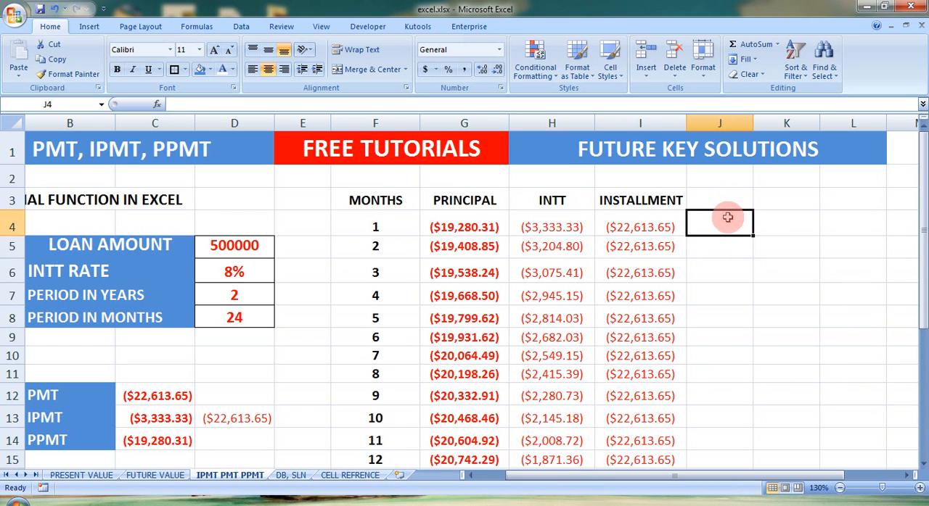
pyautogui.write('=')
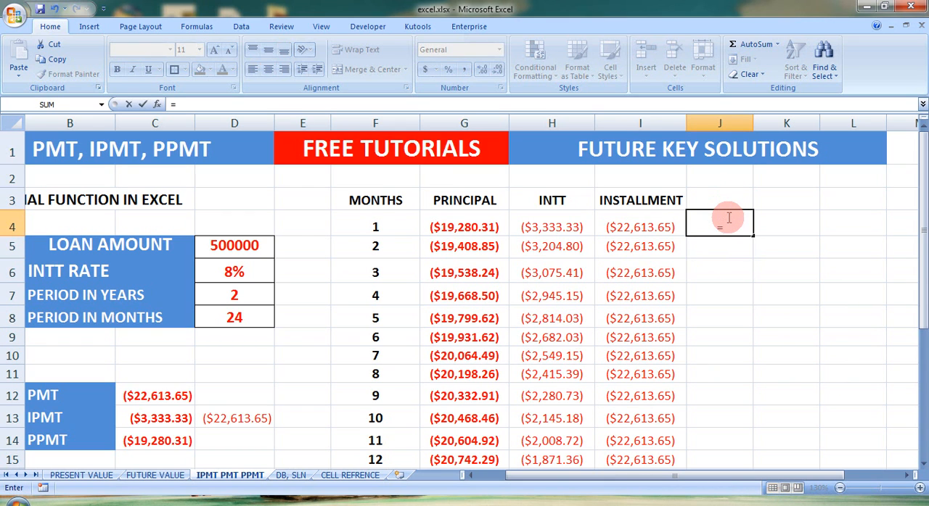
pyautogui.write('PMT')
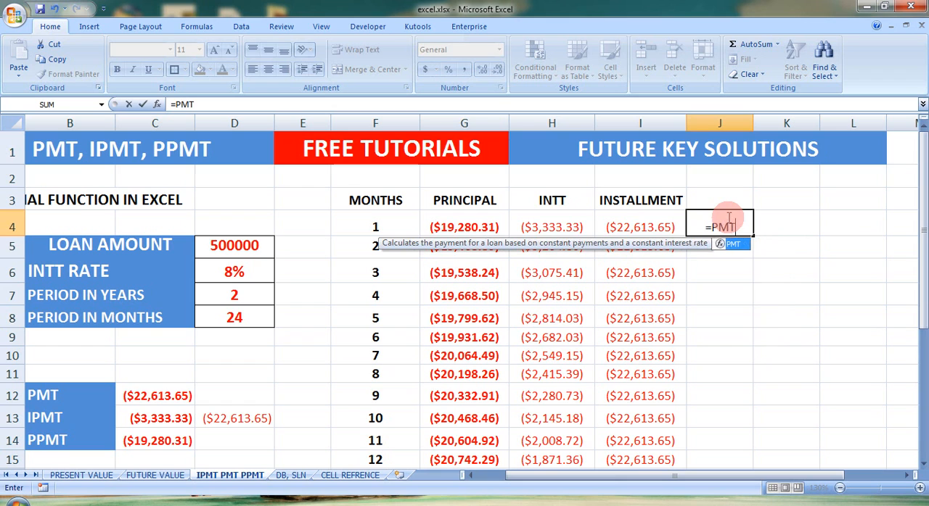
pyautogui.write('(')
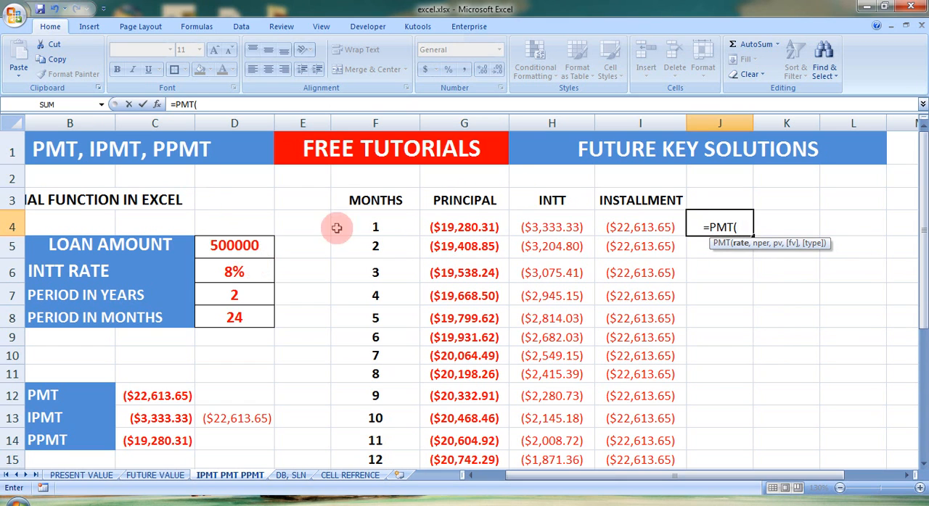
pyautogui.click(234, 273)
pyautogui.write('/12')
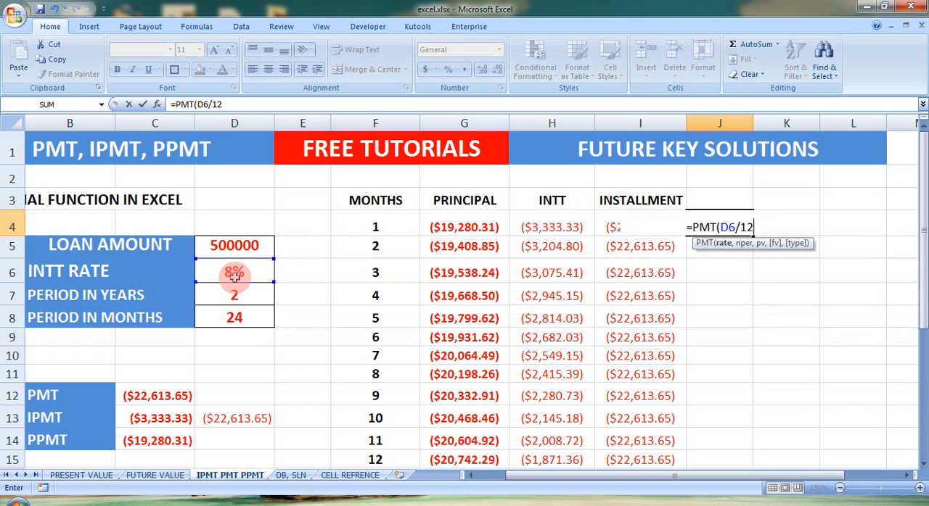
pyautogui.write(',')
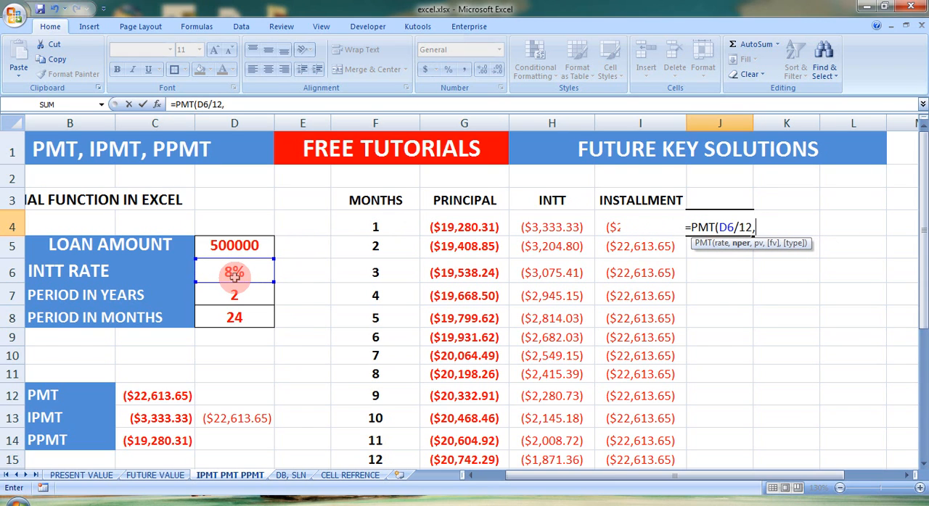
pyautogui.click(219, 320)
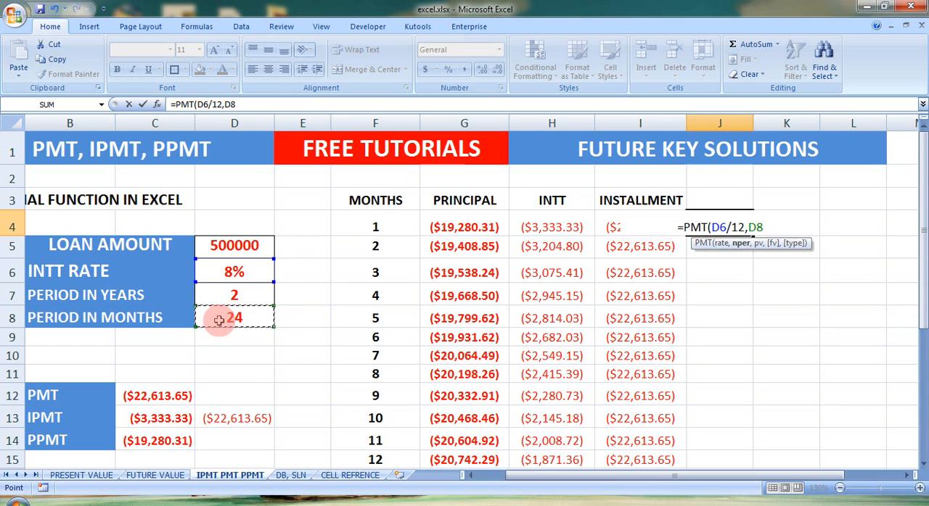
pyautogui.write(',')
pyautogui.click(224, 247)
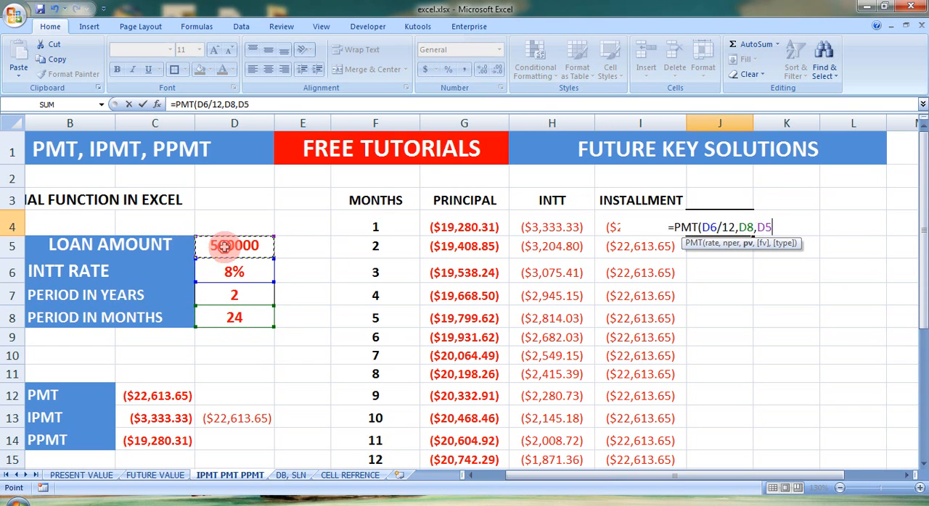
pyautogui.write(')')
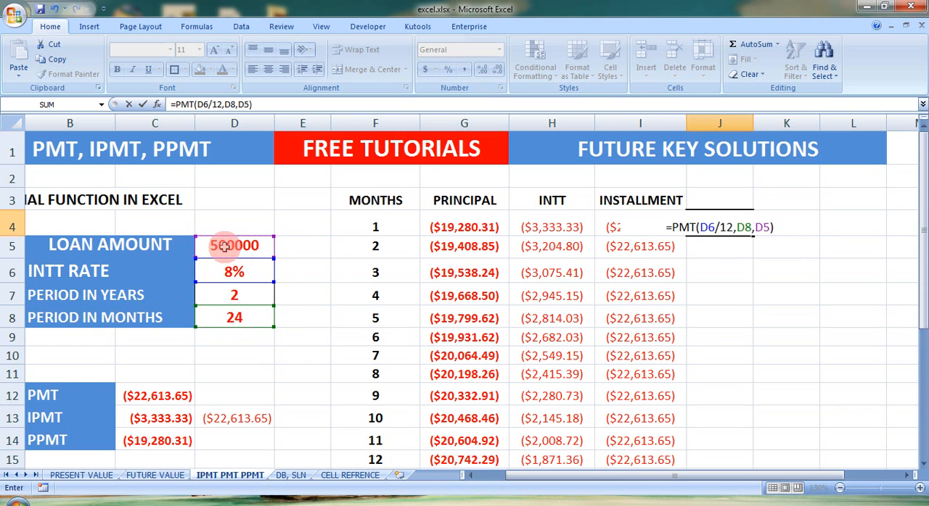
pyautogui.press('Return')
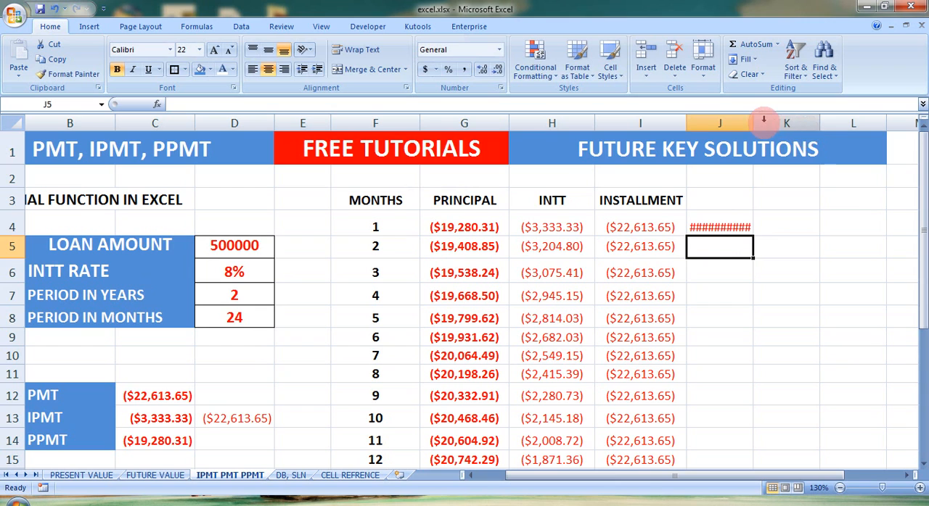
# Widen column J enough to display the PMT amount and select J4
pyautogui.moveTo(753, 119); pyautogui.dragTo(774, 120)
pyautogui.click(736, 217)
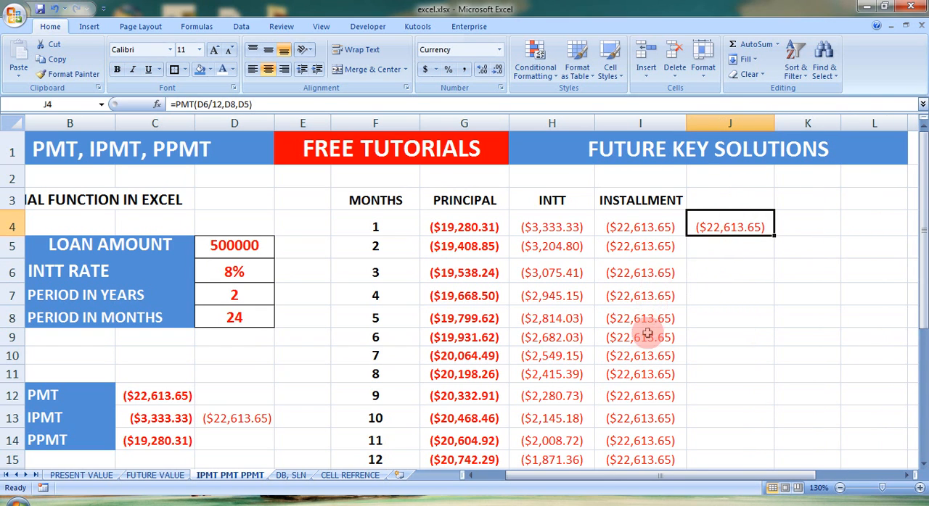
pyautogui.moveTo(921, 230); pyautogui.dragTo(920, 206)
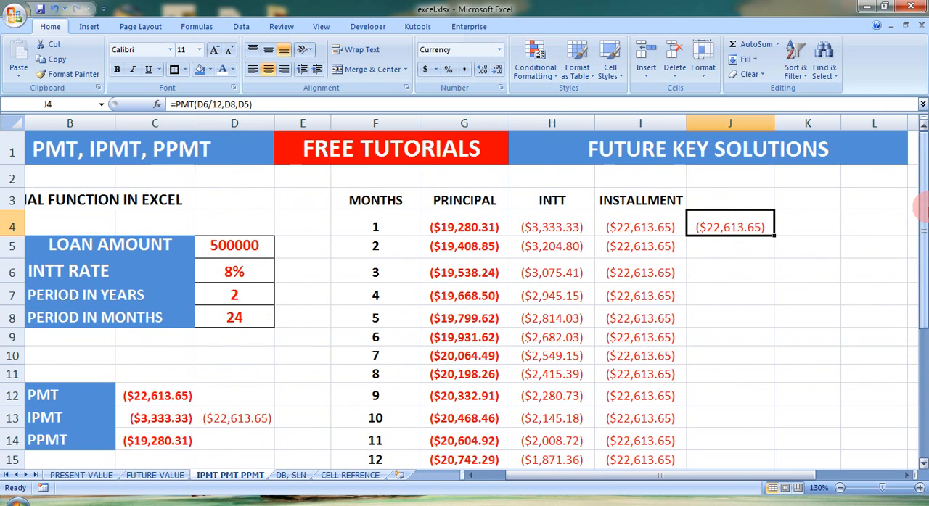